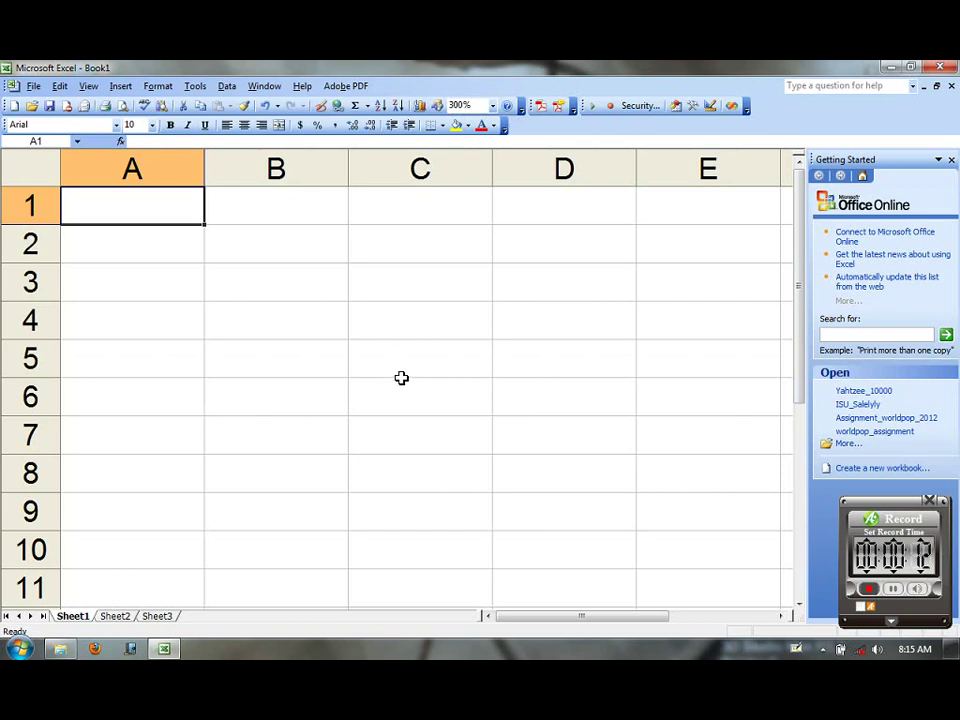
# - Label cell B1 "addition" and cell B2 "subtraction"
pyautogui.press('Right')
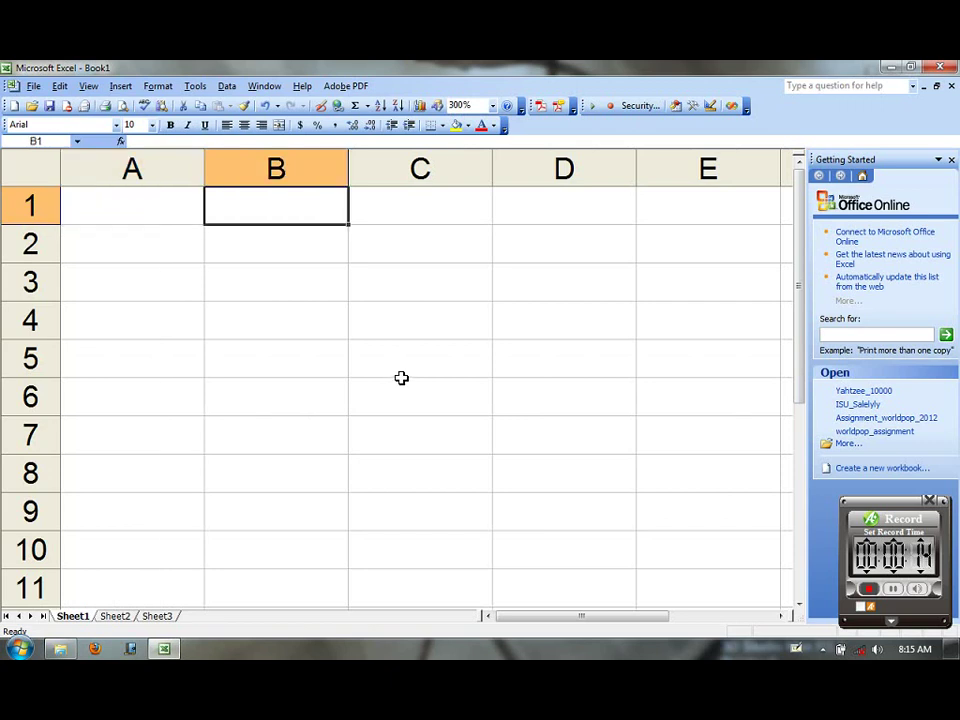
pyautogui.write('addition')
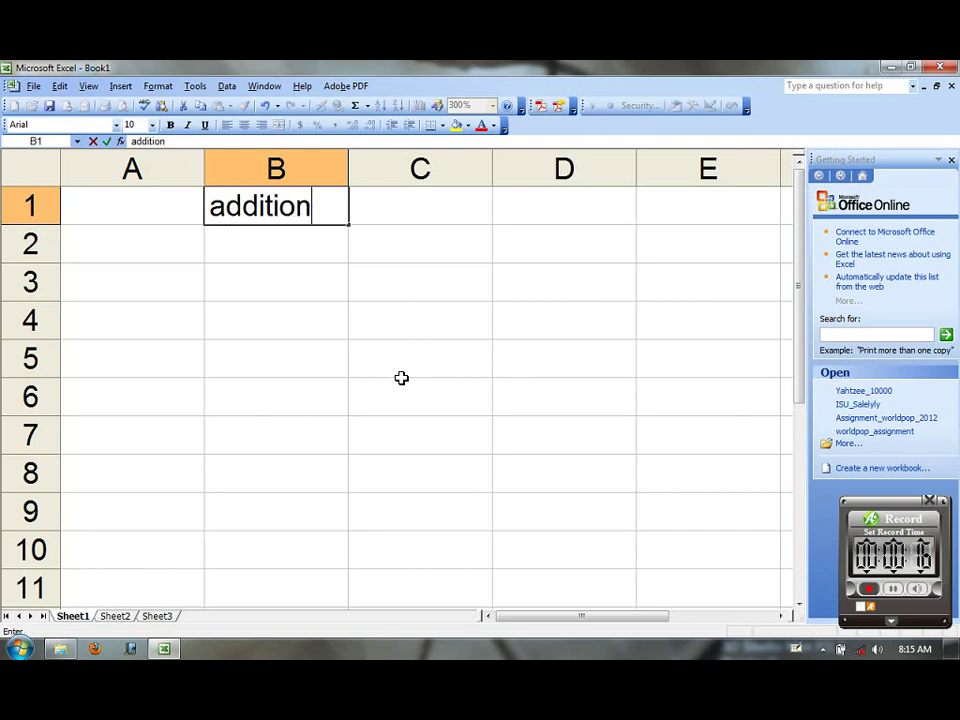
pyautogui.press('Return')
pyautogui.write('subtra')
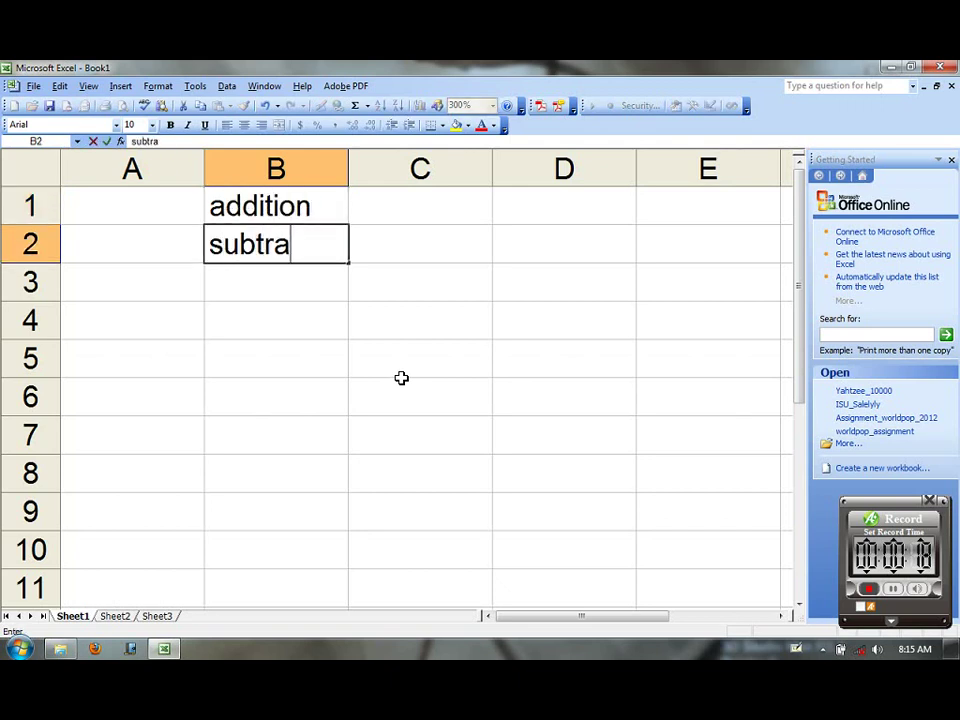
pyautogui.write('ction')
pyautogui.press('Return')
# - Label cell B3 "multiplication" and cell B4 "division"
pyautogui.write('m')
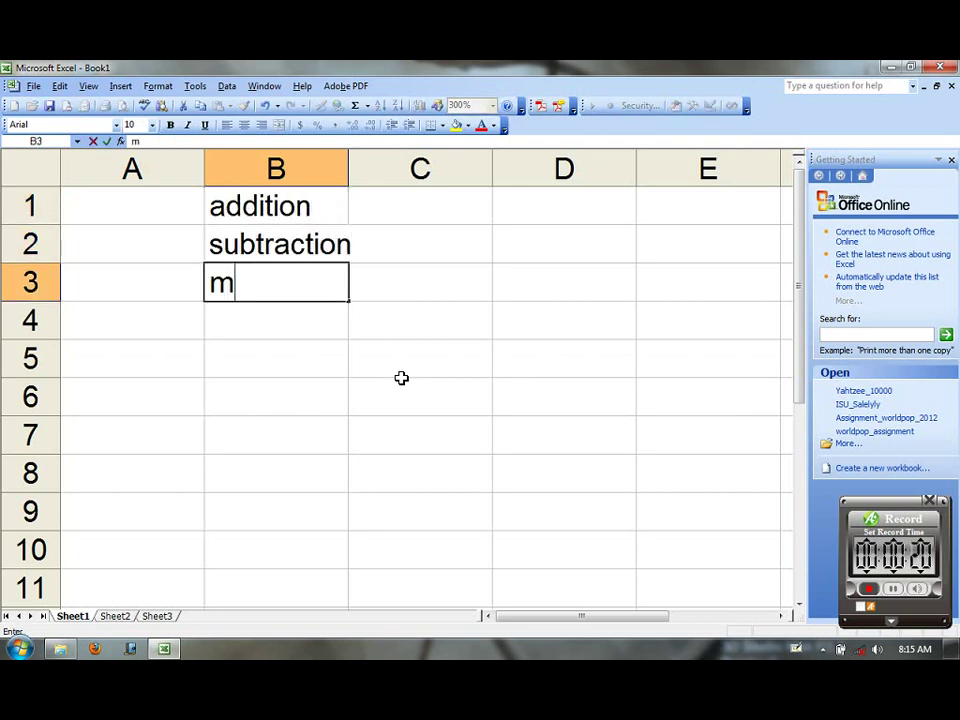
pyautogui.write('ultipliuca')
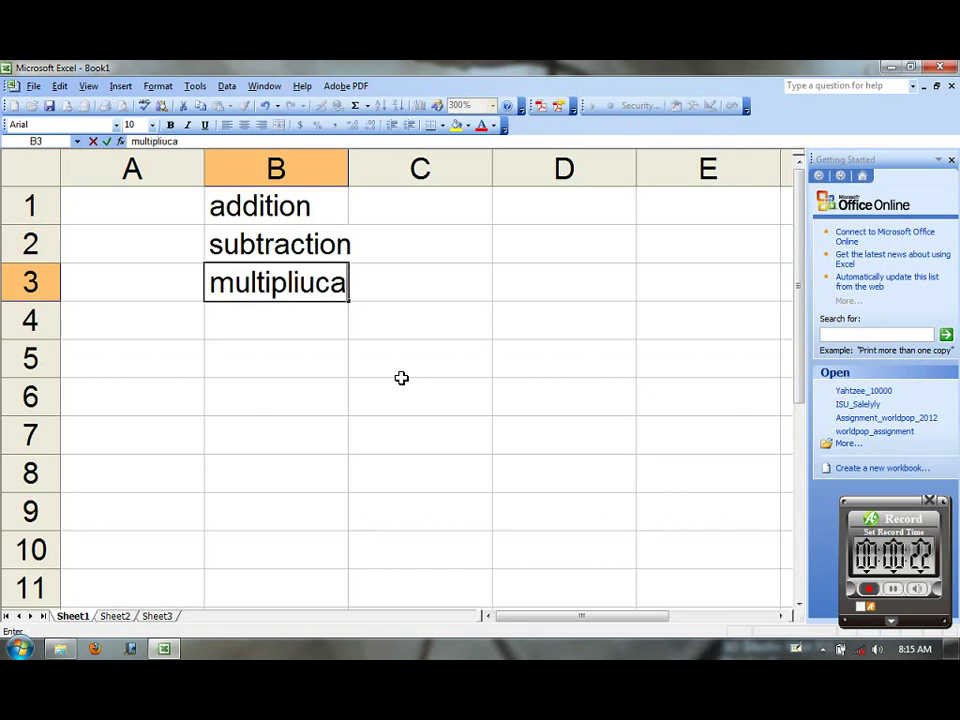
pyautogui.press('BackSpace')
pyautogui.press('BackSpace')
pyautogui.press('BackSpace')
pyautogui.write('cation')
pyautogui.press('Return')
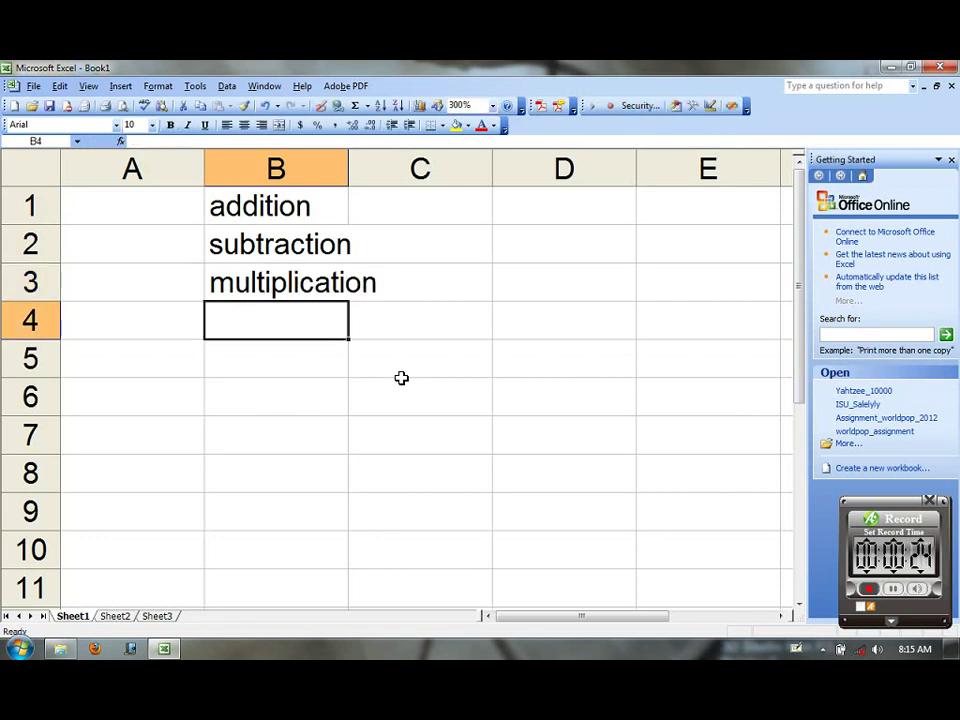
pyautogui.write('division')
pyautogui.press('Return')
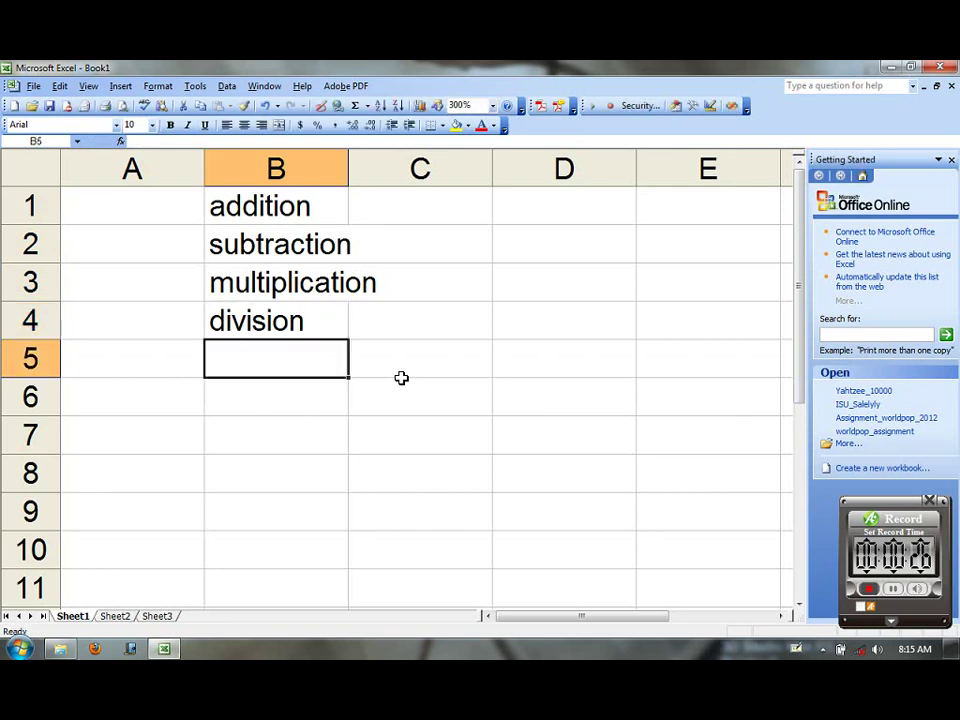
# - Enter the heading "BEDMAS" in cell A5, below the four operation rows
pyautogui.press('Left')
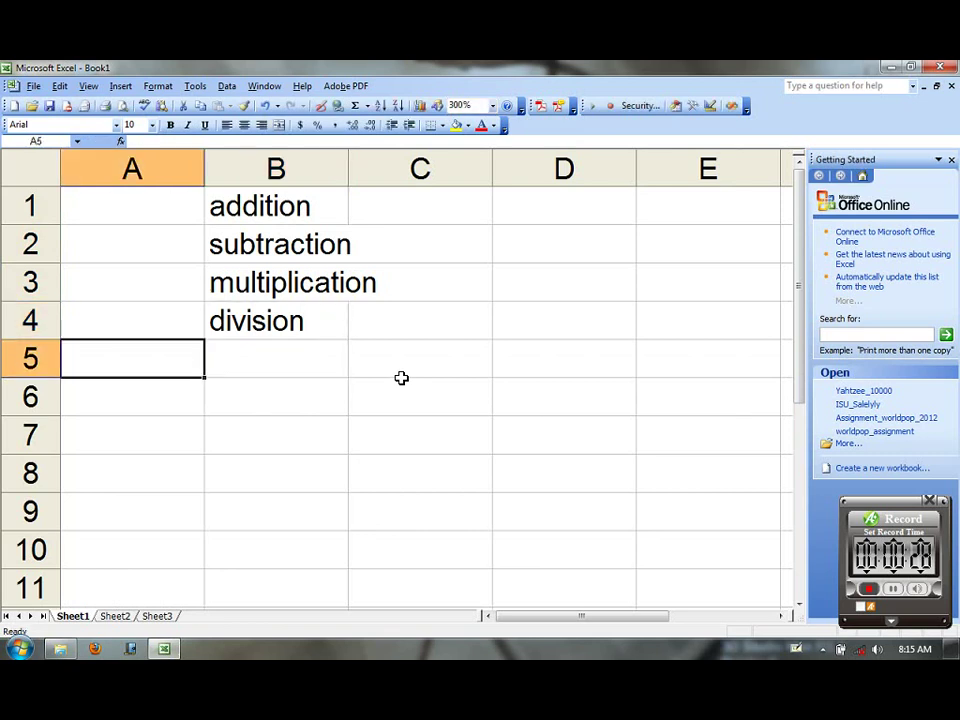
pyautogui.write('BEDMAS')
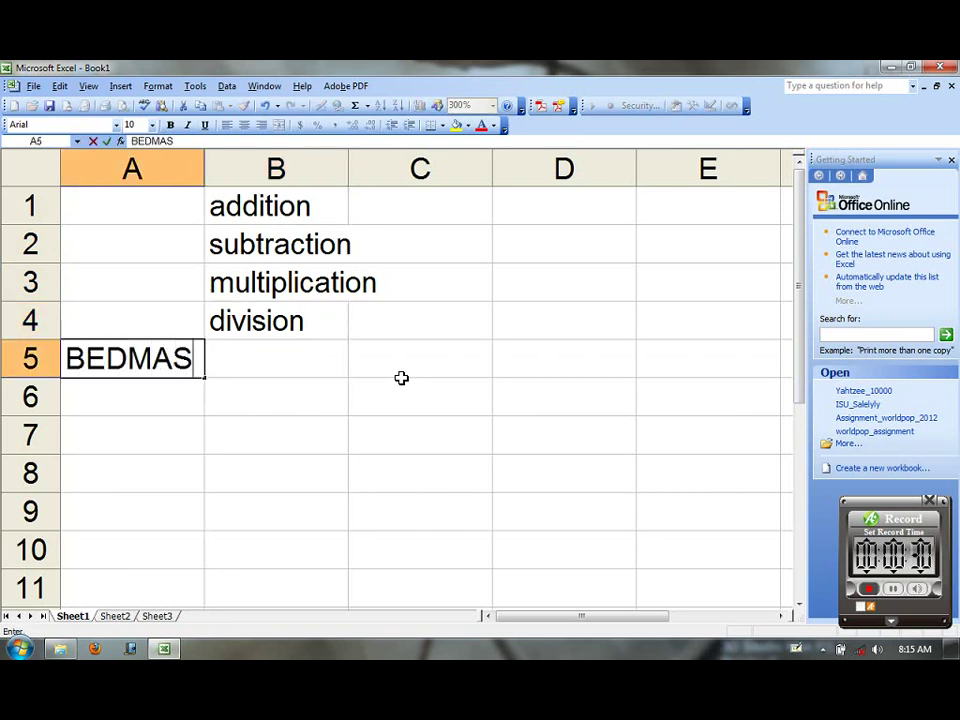
pyautogui.press('Up')
# - Enter the addition formula =34+56 in cell A1 and the subtraction formula =34-56 in cell A2
pyautogui.press('Up')
pyautogui.press('Up')
pyautogui.press('Up')
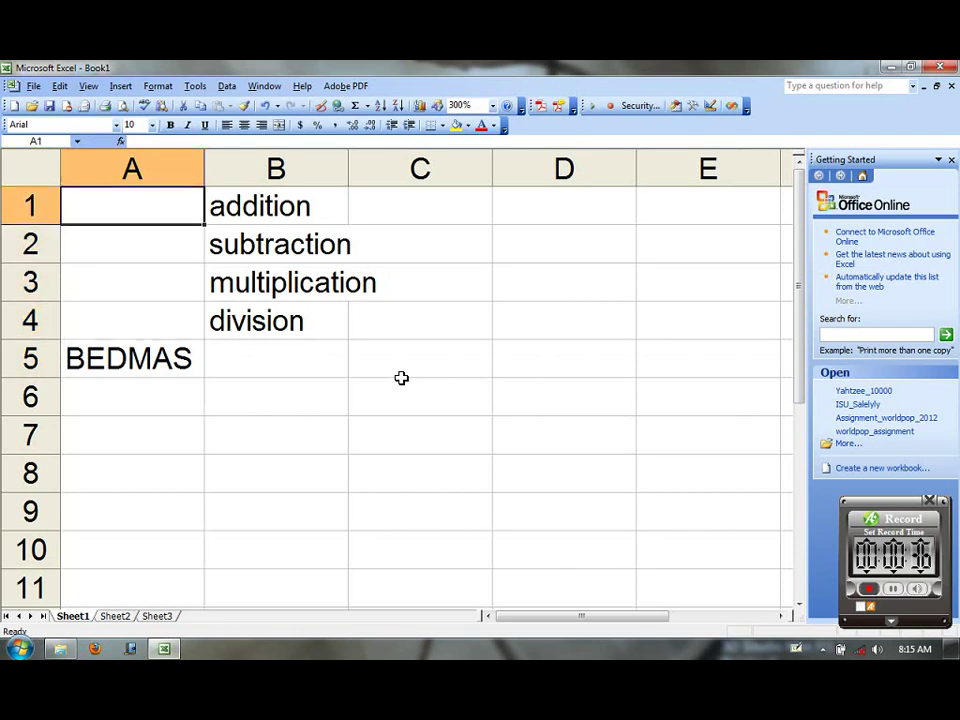
pyautogui.write('=')
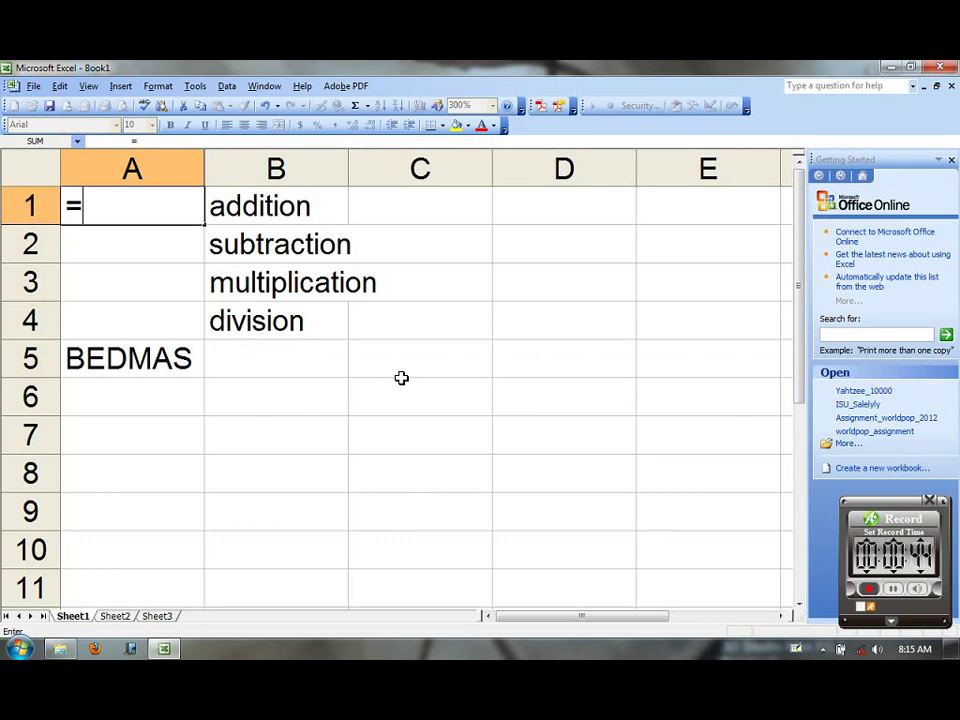
pyautogui.write('34+56')
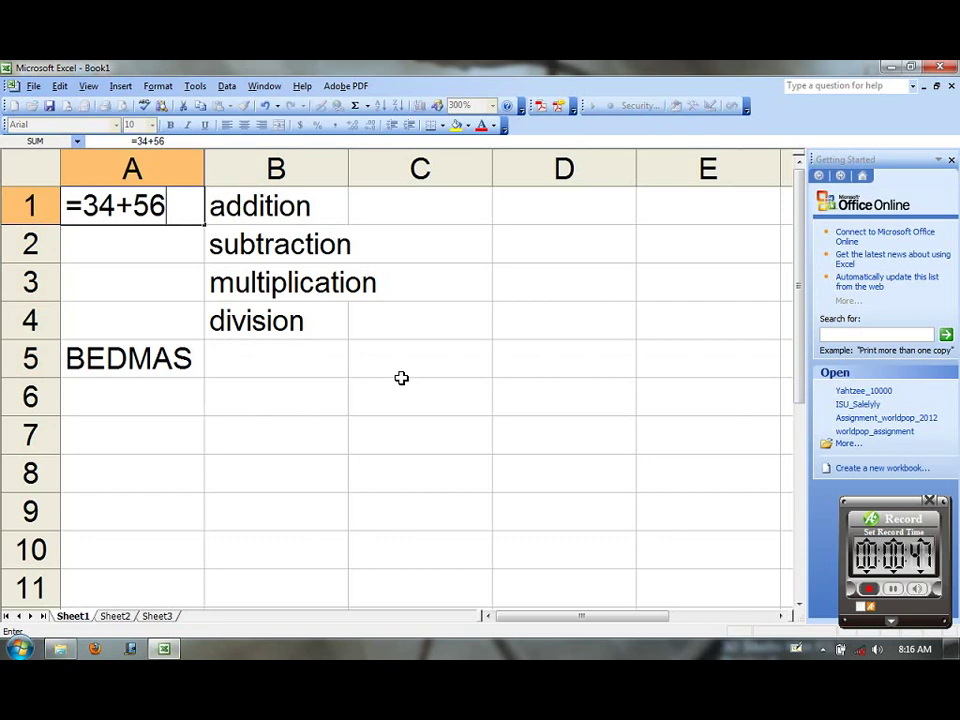
pyautogui.press('Return')
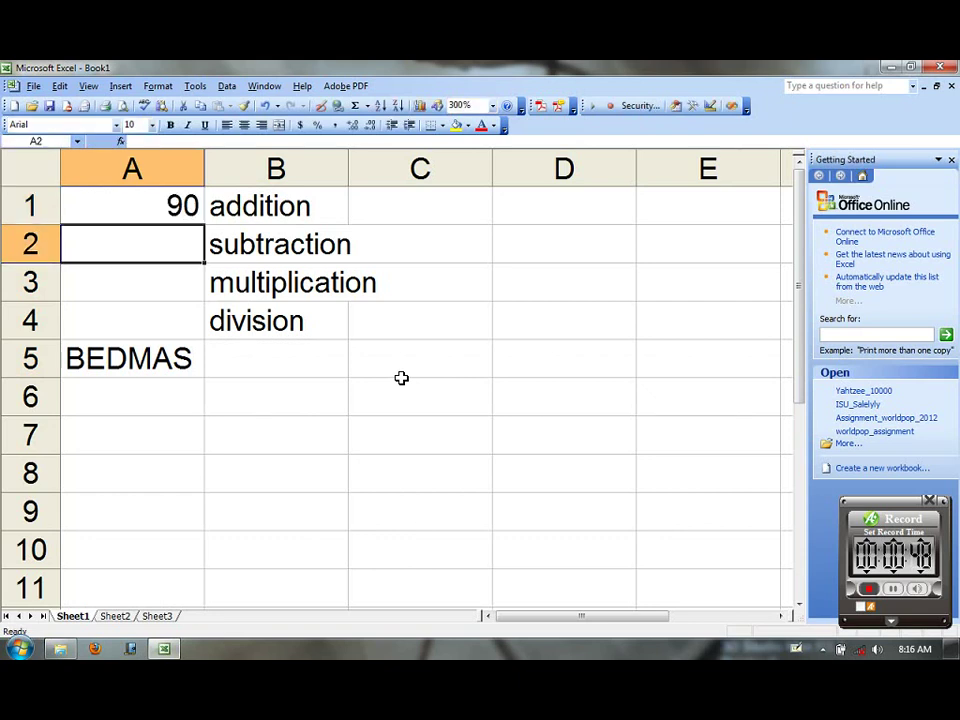
pyautogui.write('=')
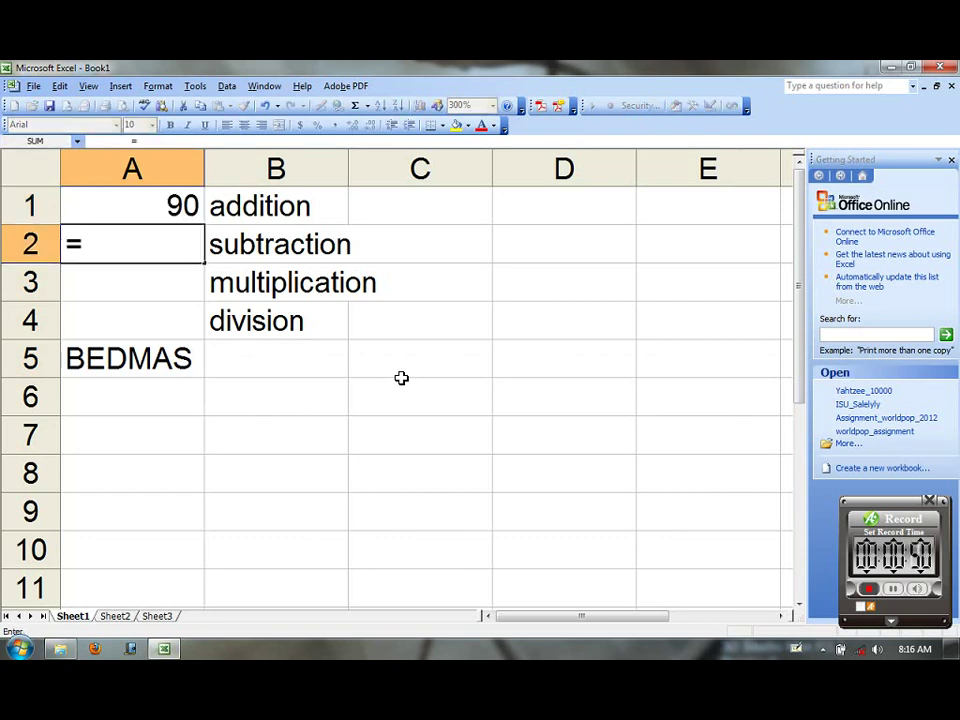
pyautogui.write('34-56')
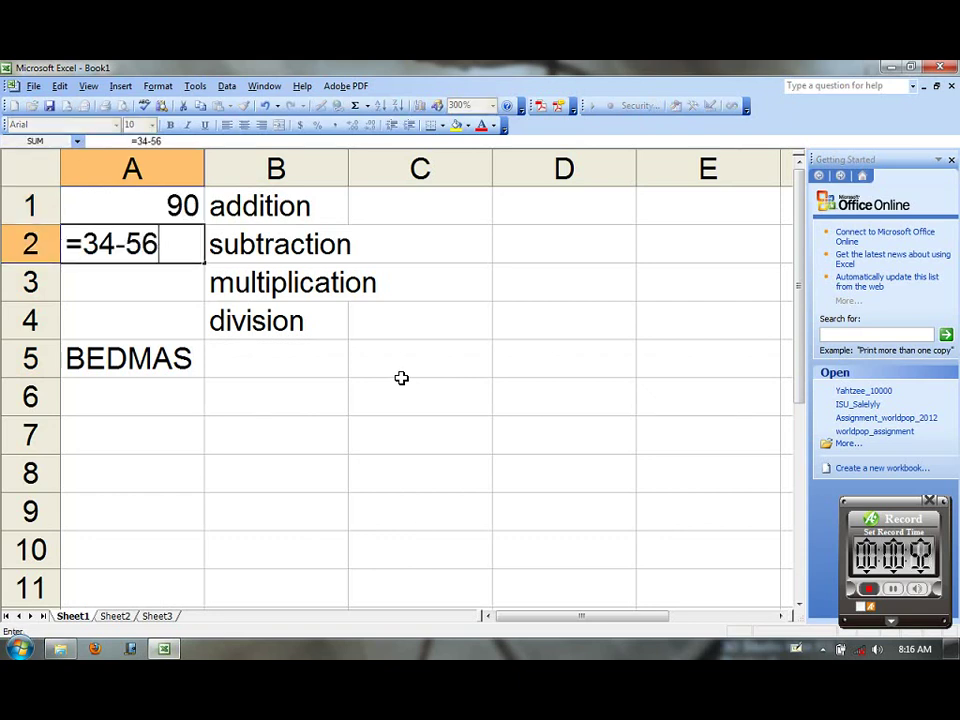
pyautogui.press('Return')
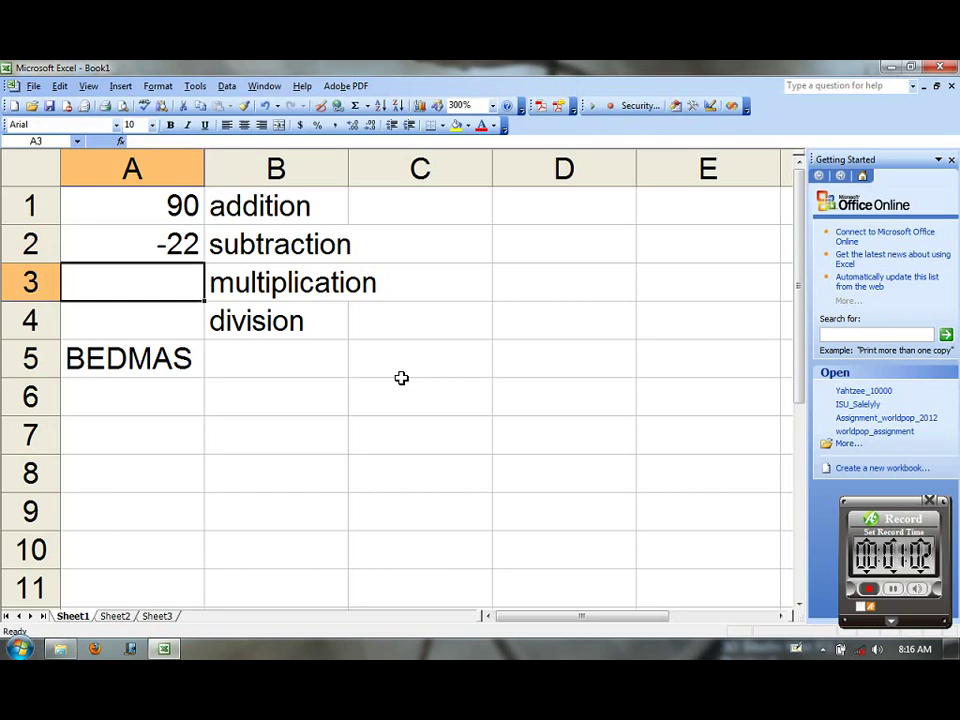
# - Enter the multiplication formula =19*12 in cell A3 and the division formula =19/12 in cell A4
pyautogui.write('=1')
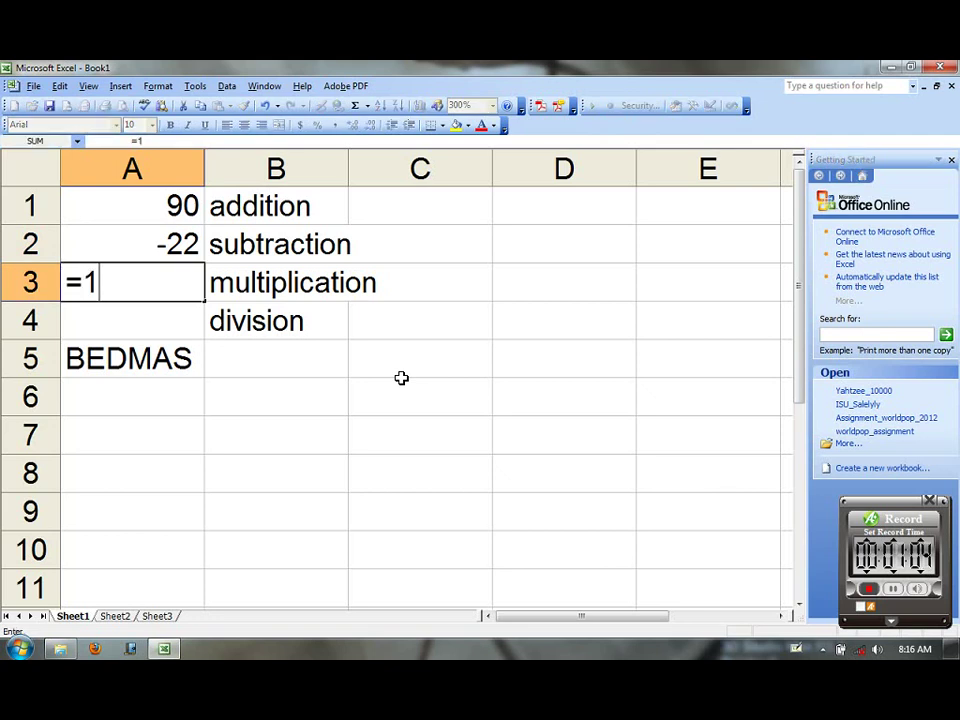
pyautogui.write('9*12')
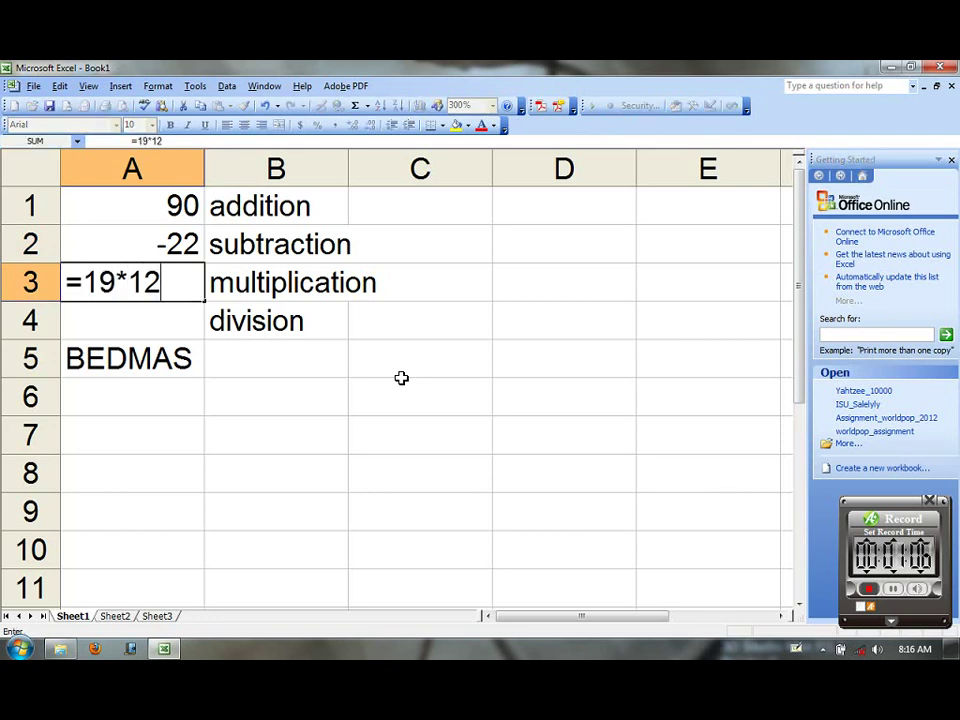
pyautogui.press('Return')
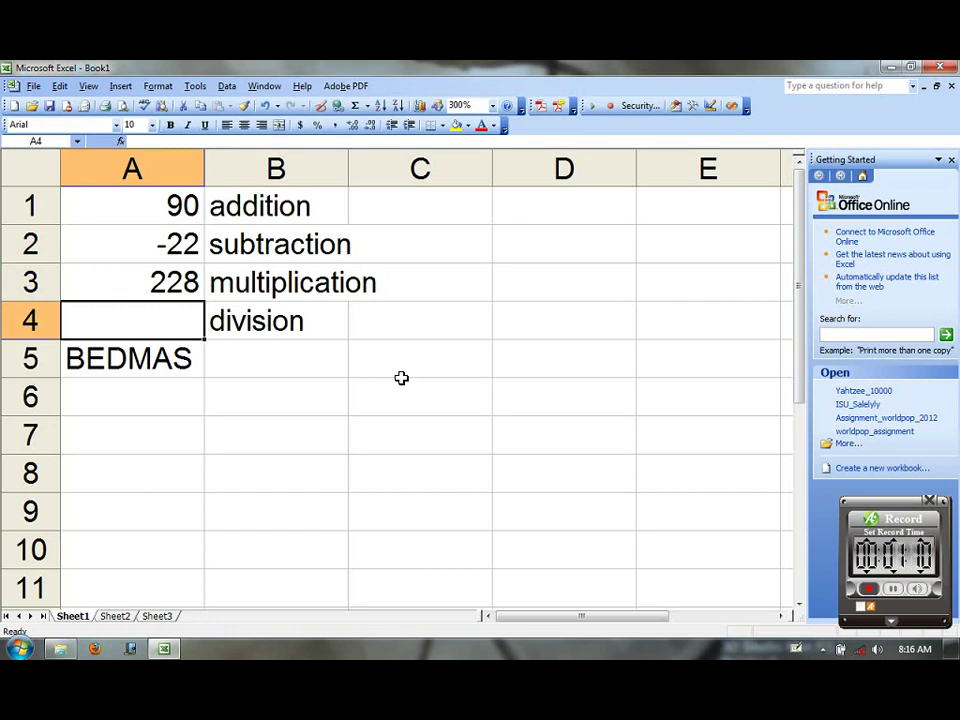
pyautogui.write('=')
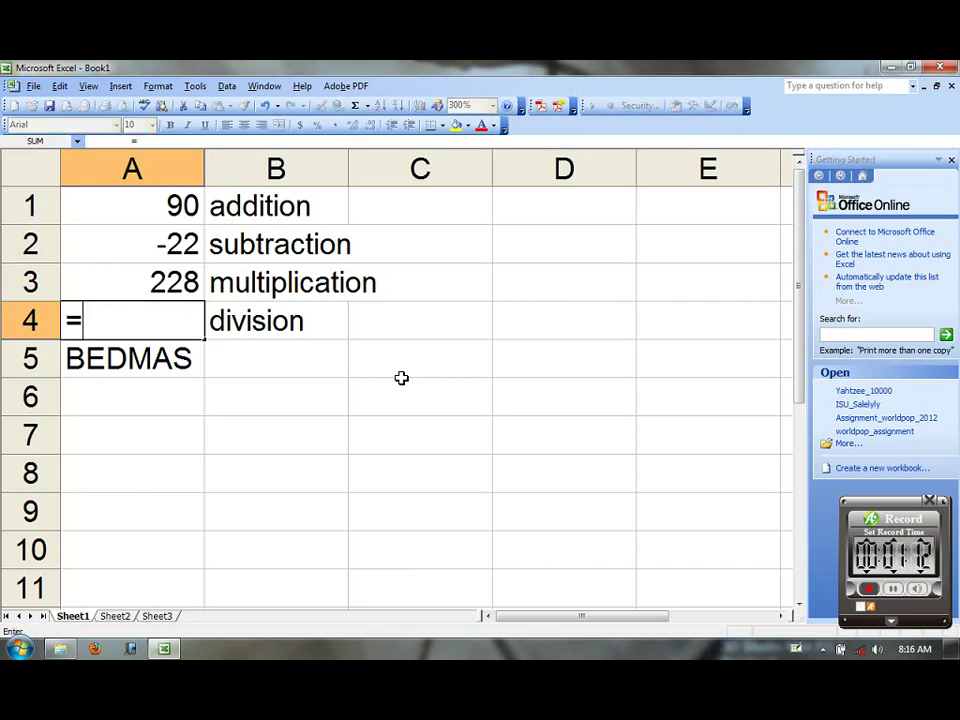
pyautogui.write('19/12')
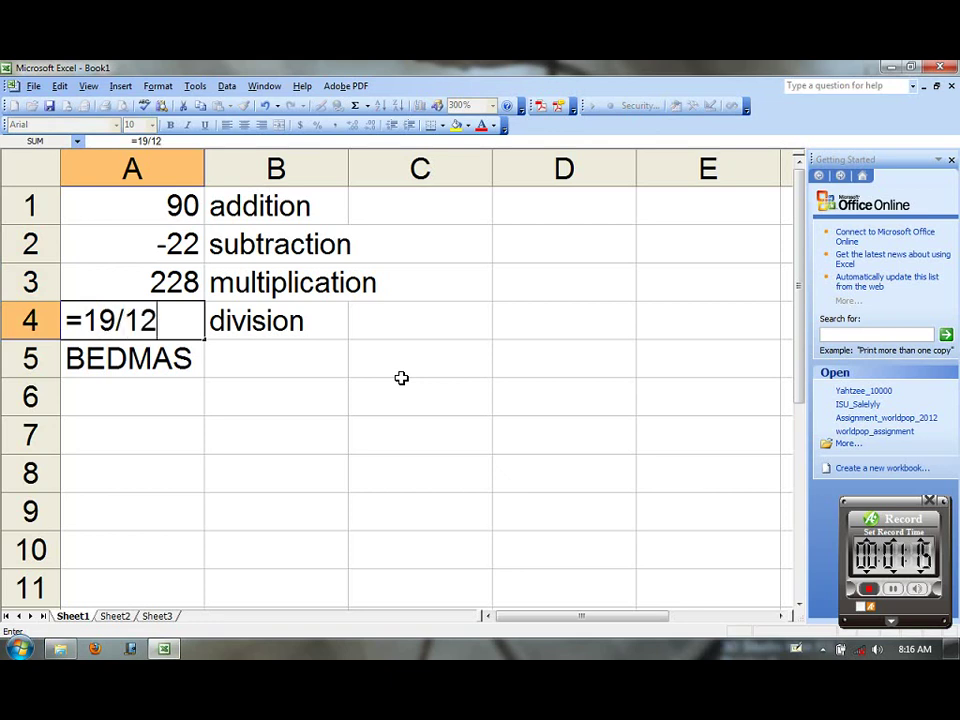
pyautogui.press('Return')
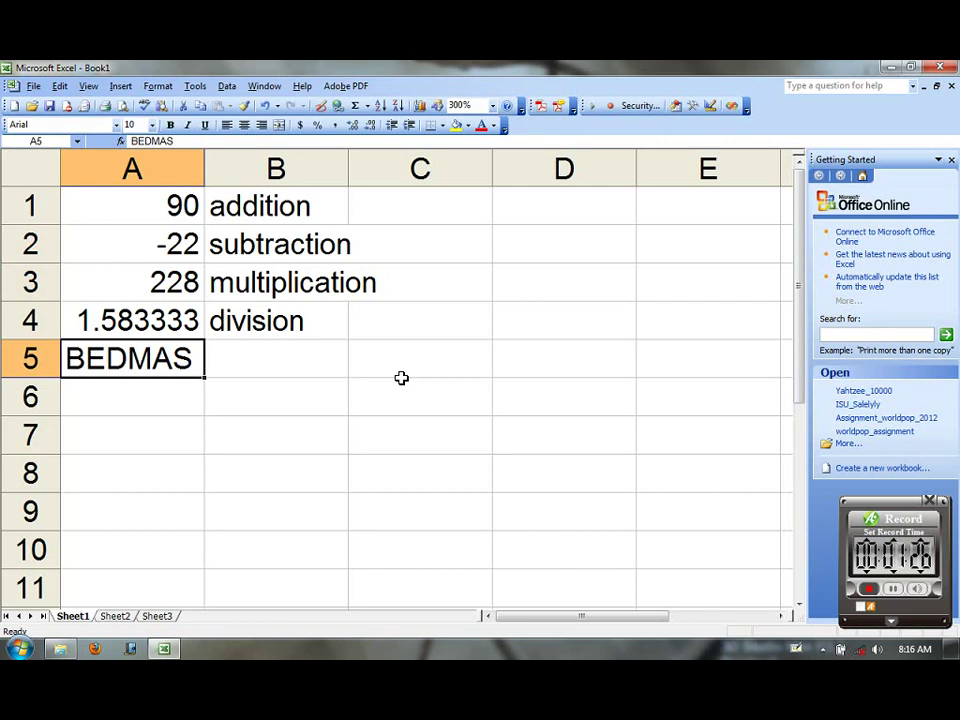
# - Enter the order-of-operations formula =3+4*5 in cell A6, directly below the BEDMAS heading
pyautogui.press('Return')
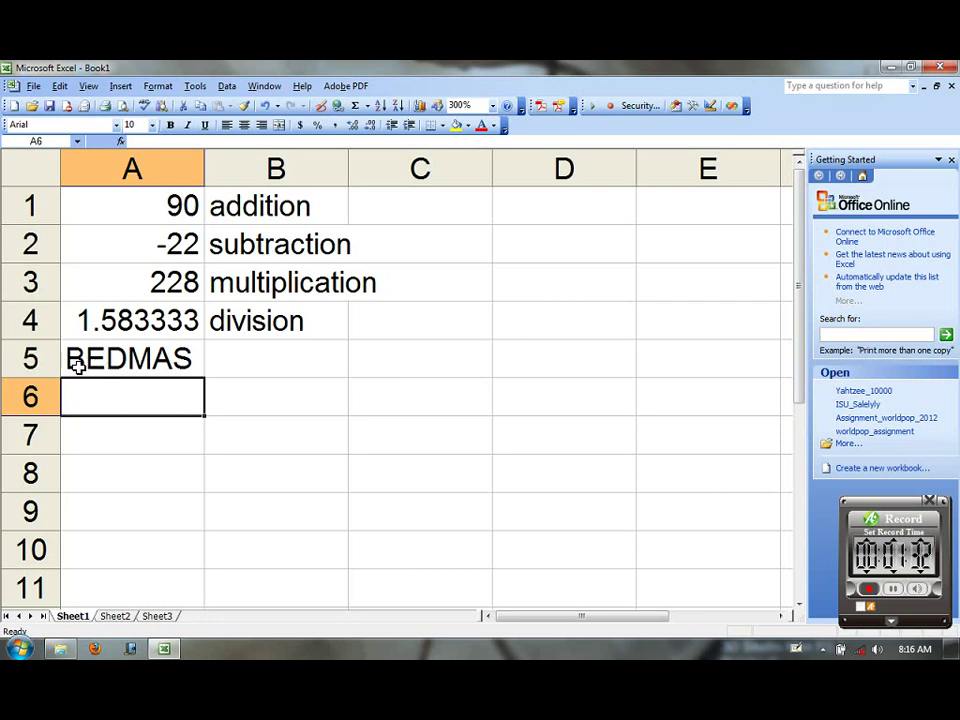
pyautogui.click(191, 368)
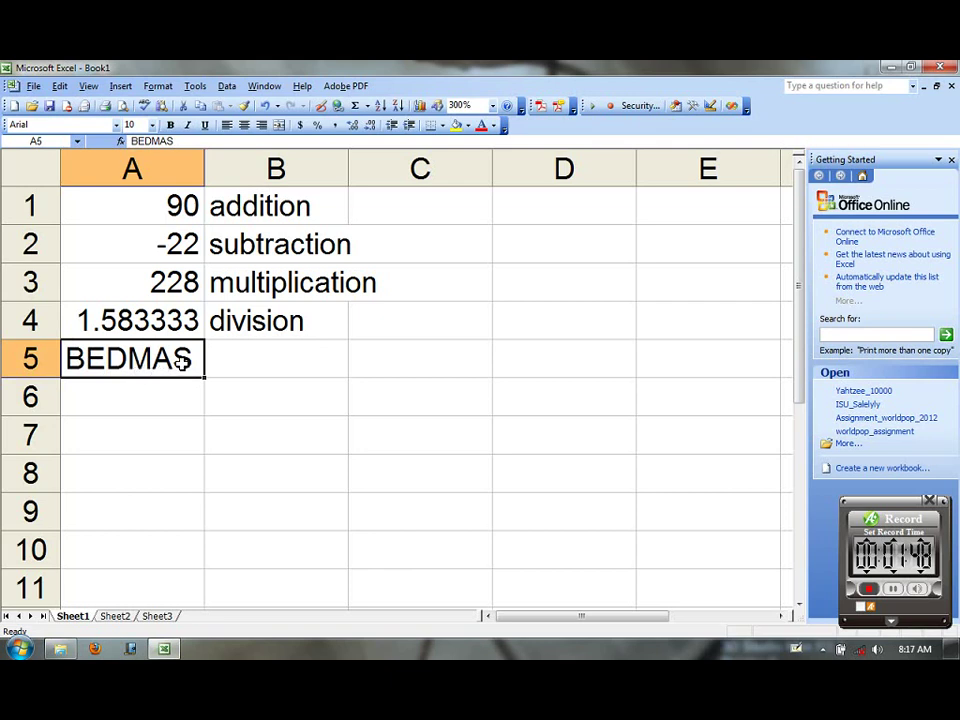
pyautogui.click(139, 411)
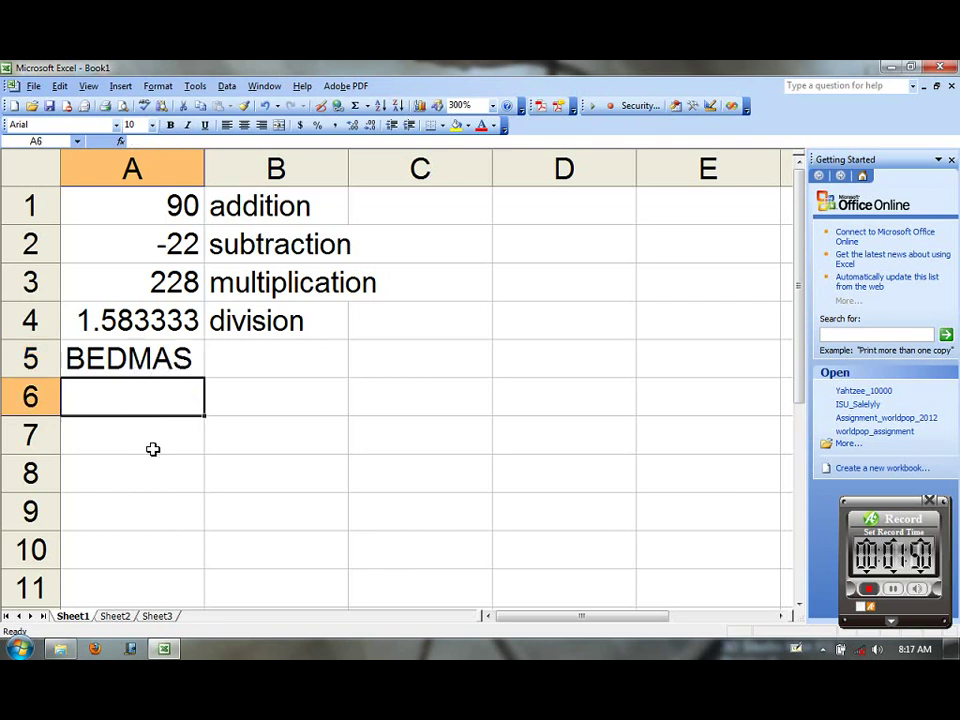
pyautogui.write('=')
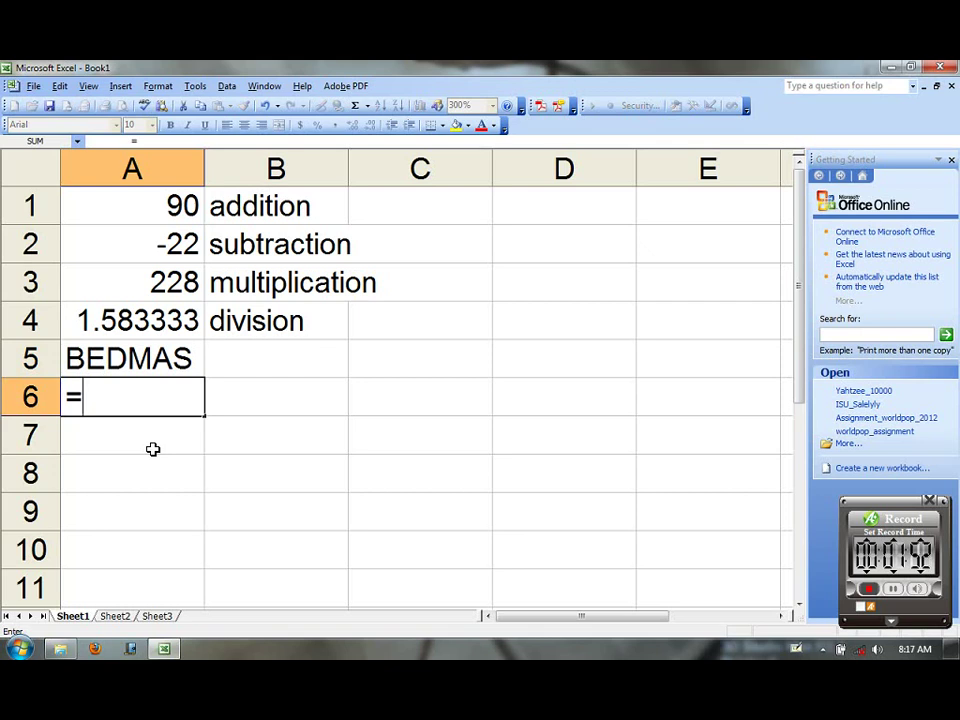
pyautogui.write('3+4*5')
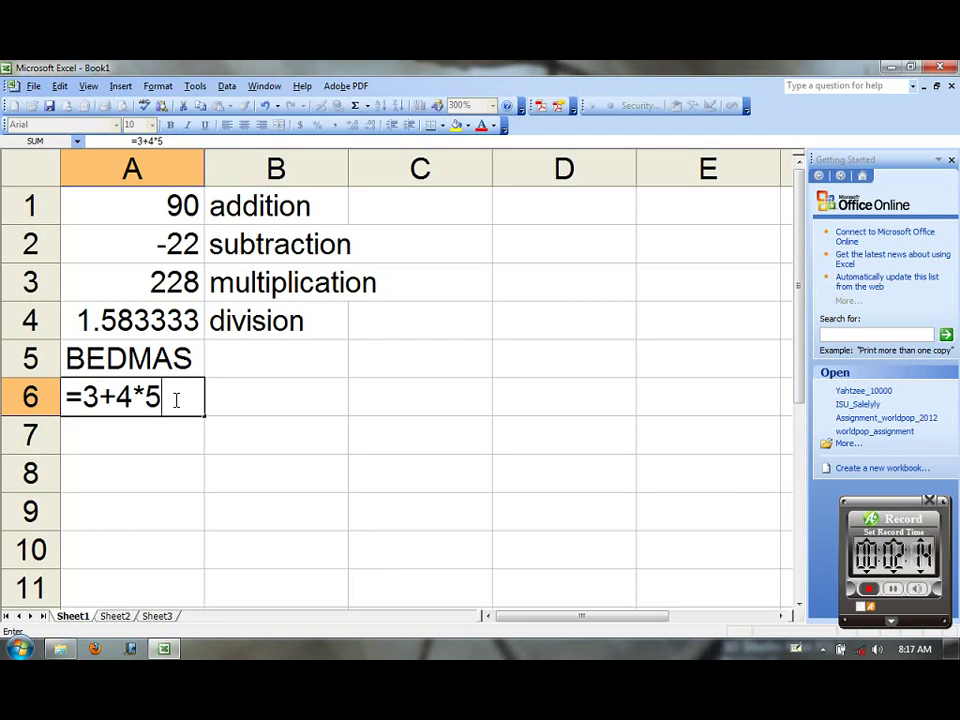
pyautogui.press('Return')
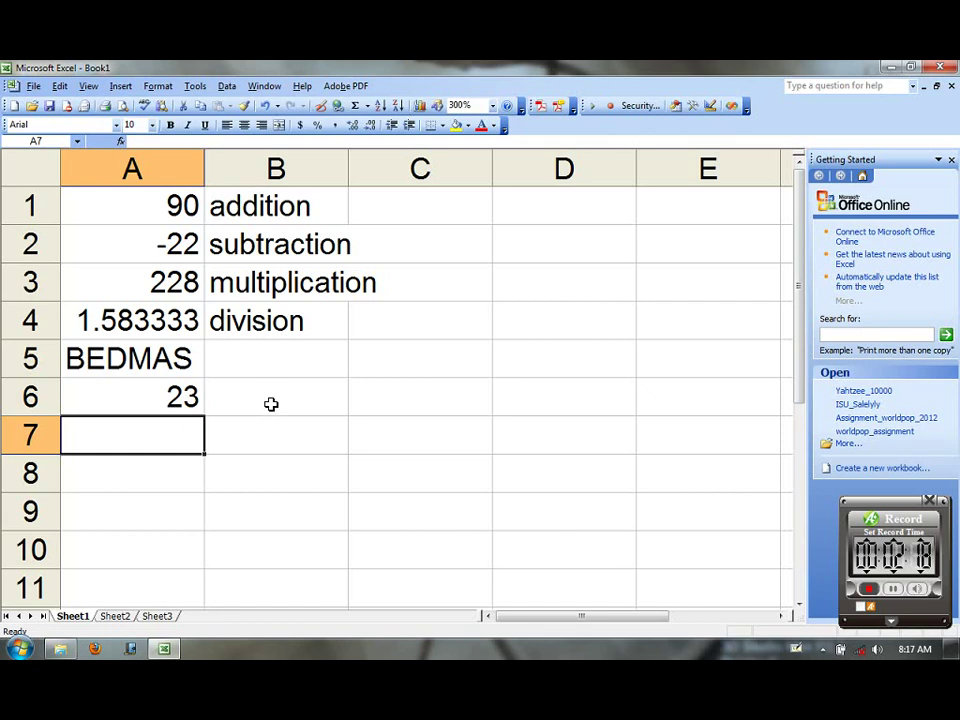
# - Enter the bracketed formula =(3+4)*5 in cell A7 and the exponent formula =3^2 in cell A8
pyautogui.write('=')
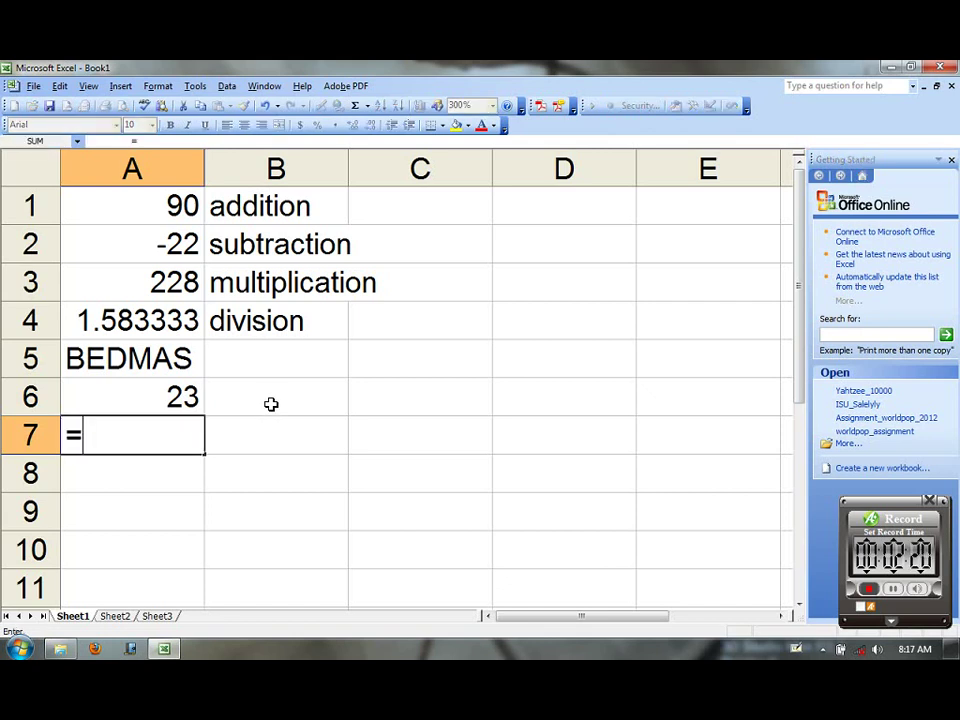
pyautogui.write('(3')
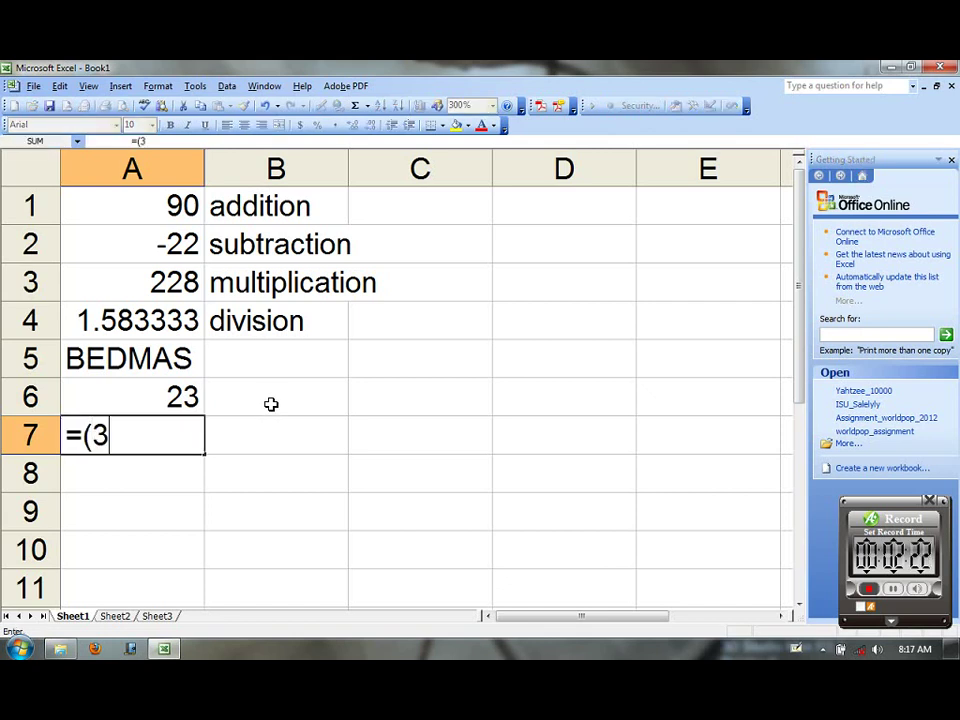
pyautogui.write('+4)')
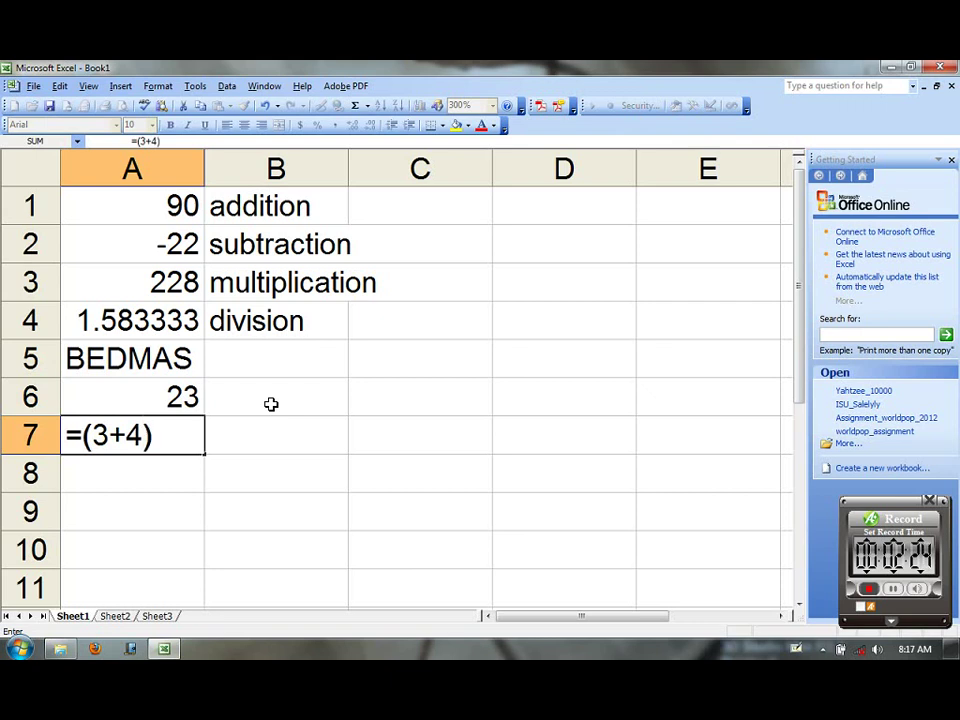
pyautogui.write('*5')
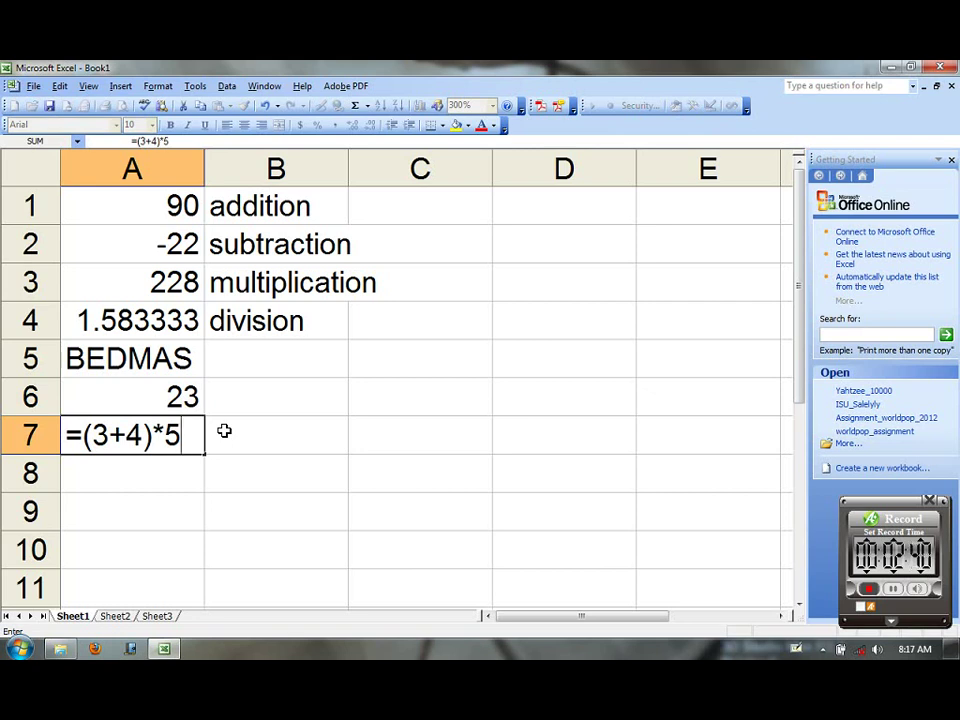
pyautogui.press('Return')
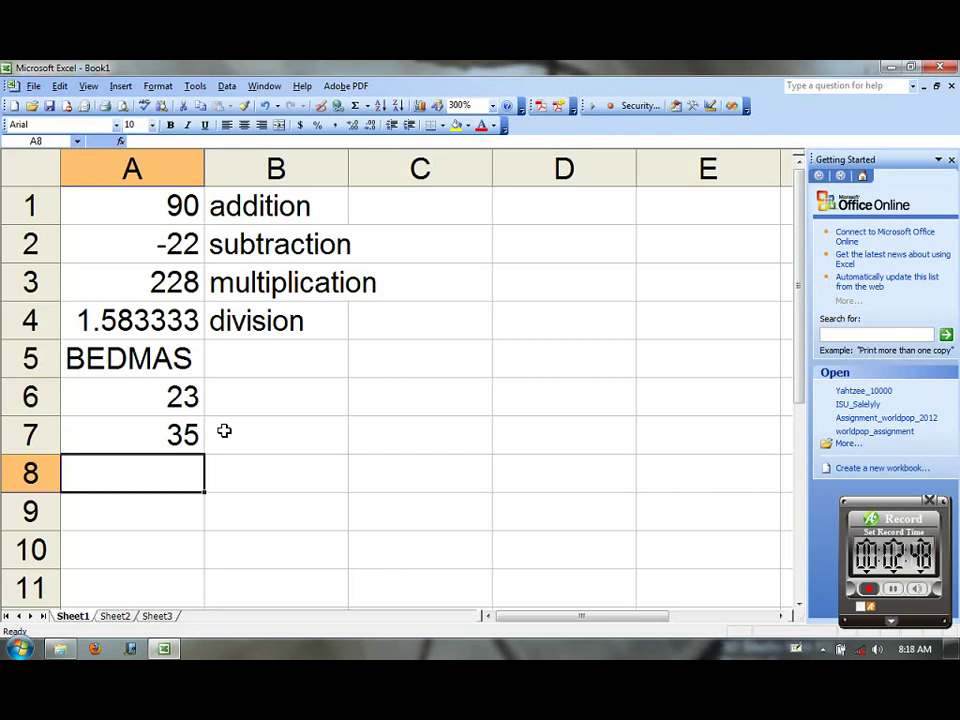
pyautogui.write('=3^2')
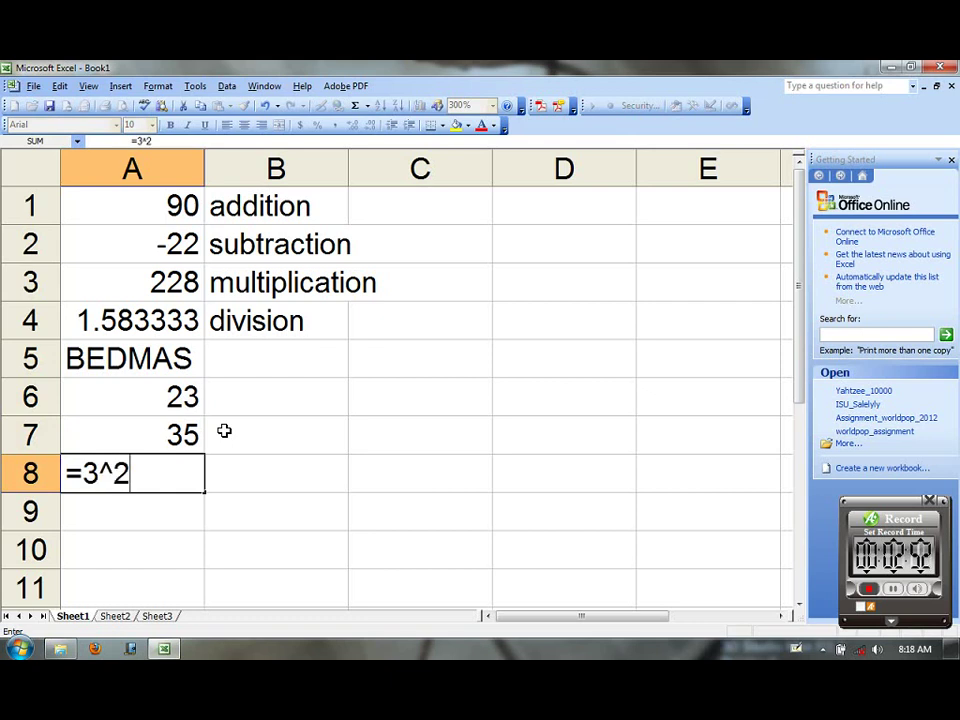
pyautogui.hotkey('ctrl', 'Return')
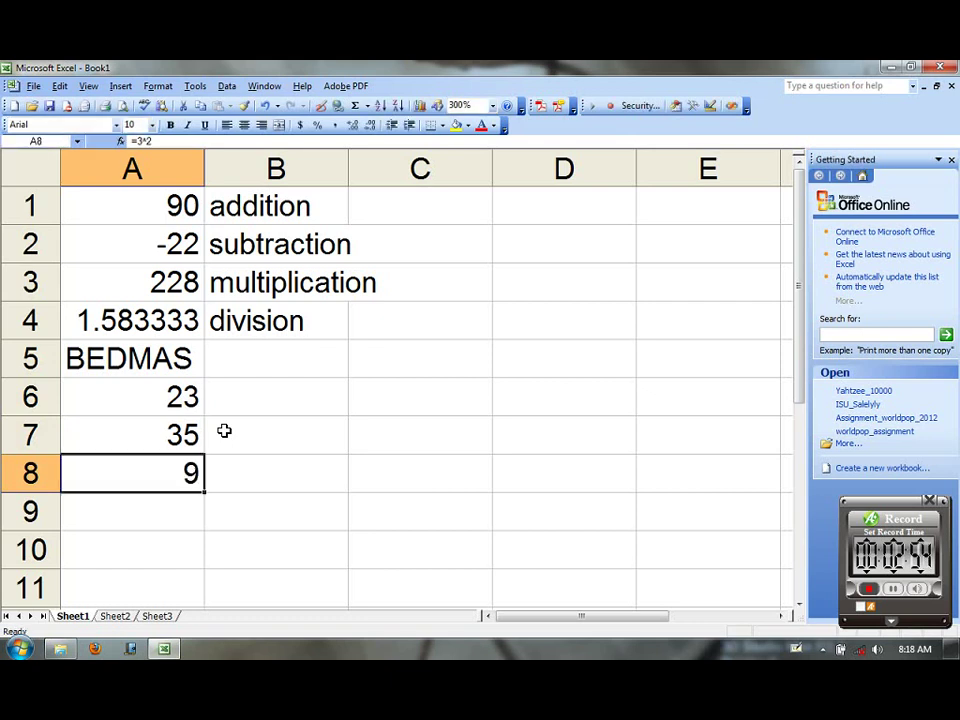
# - Inspect the exponent formula in cell A8, focusing on its caret operator, and leave it as it is
pyautogui.doubleClick(170, 474)
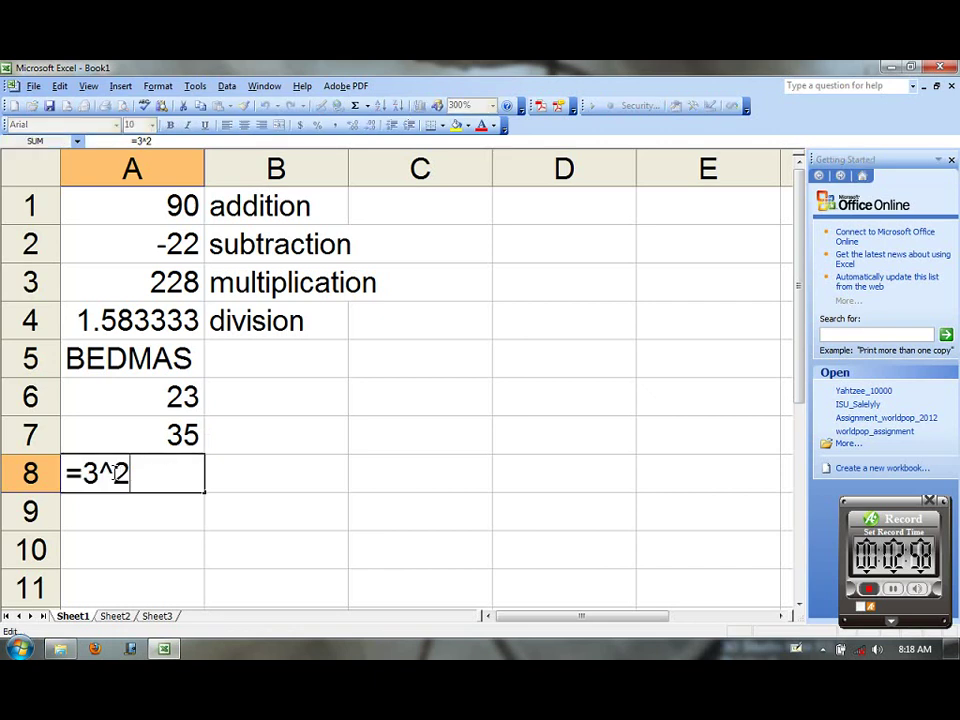
pyautogui.click(116, 472)
pyautogui.doubleClick(101, 470)
pyautogui.click(139, 476)
pyautogui.press('Return')
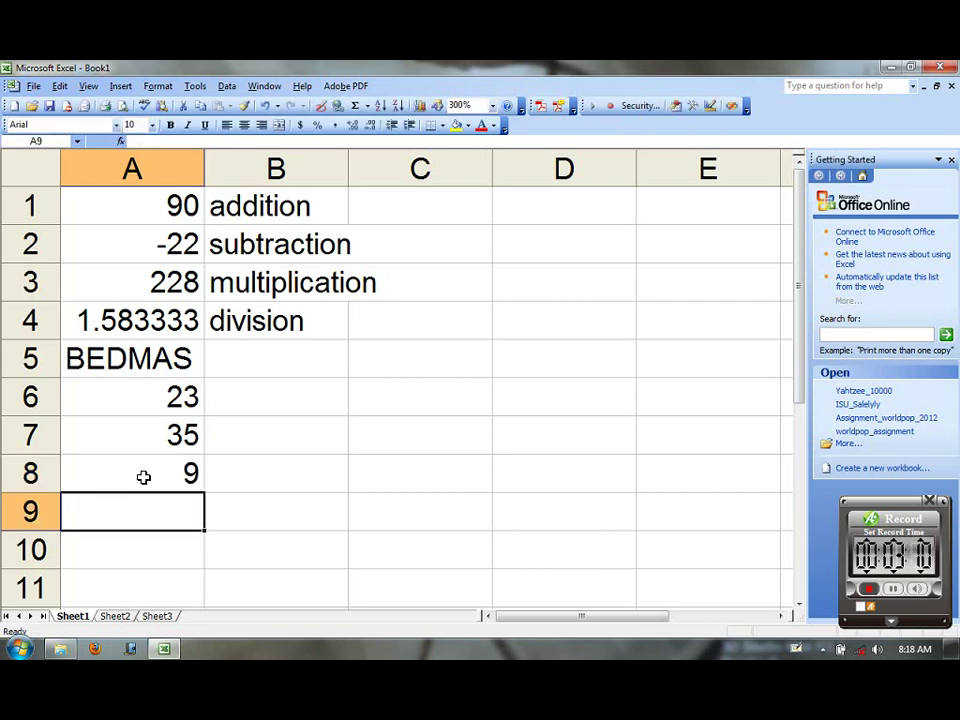
# - Enter the exponent formula =3^4 in cell B8, beside the first exponent example
pyautogui.click(271, 468)
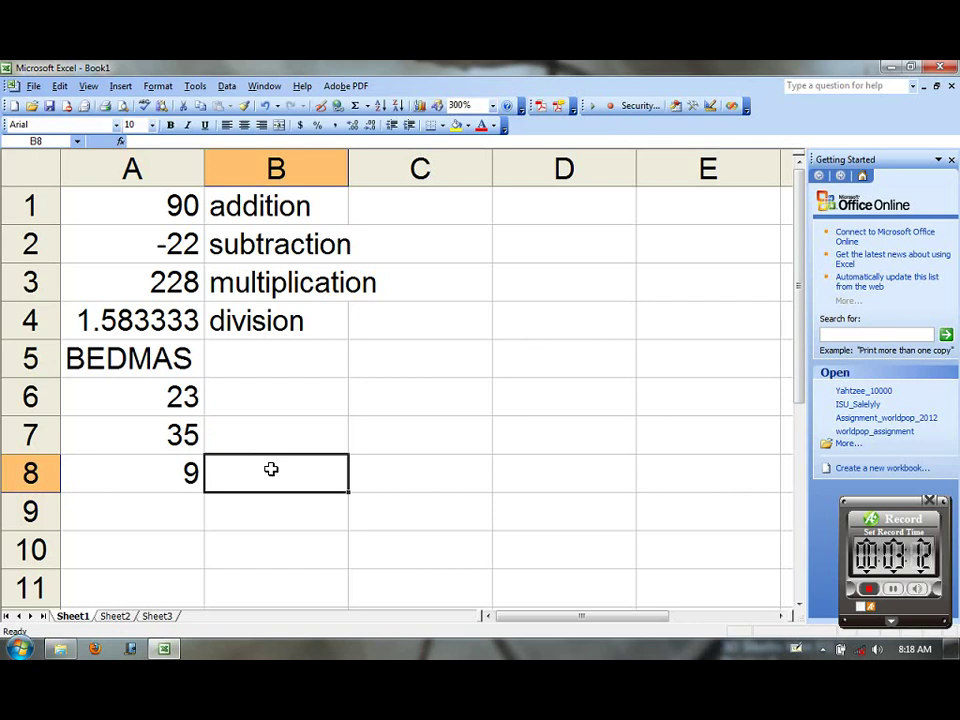
pyautogui.write('=3')
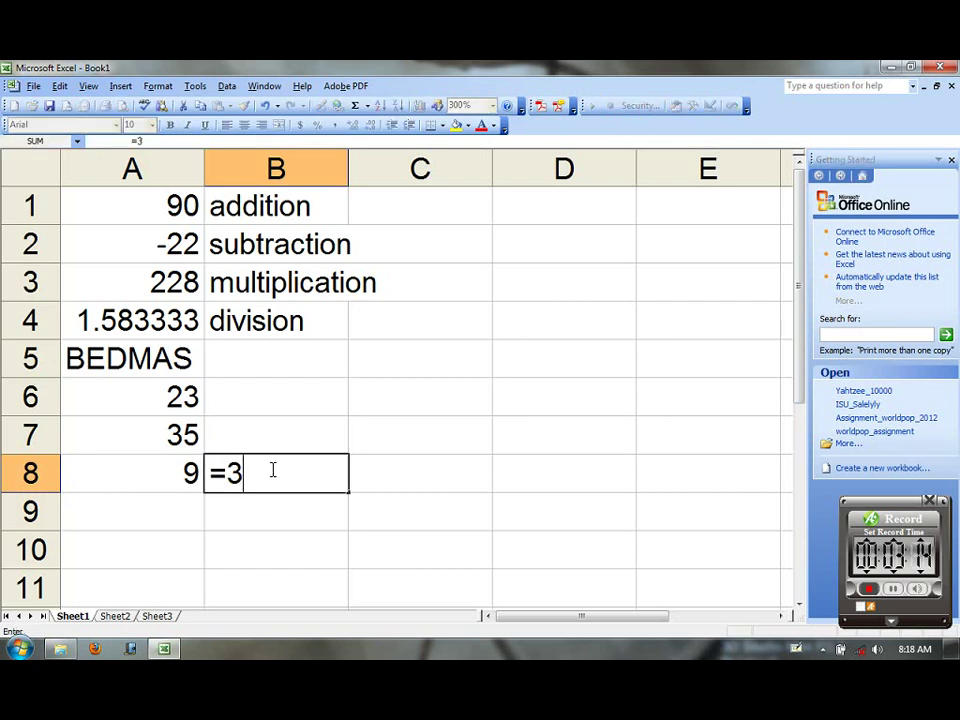
pyautogui.write('^4')
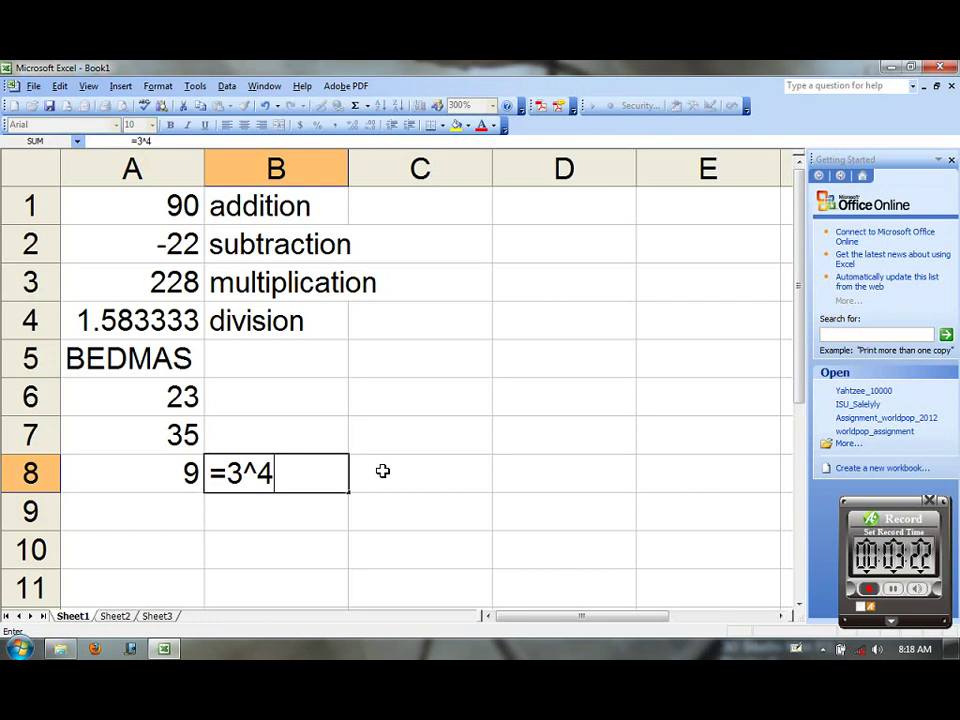
pyautogui.press('Return')
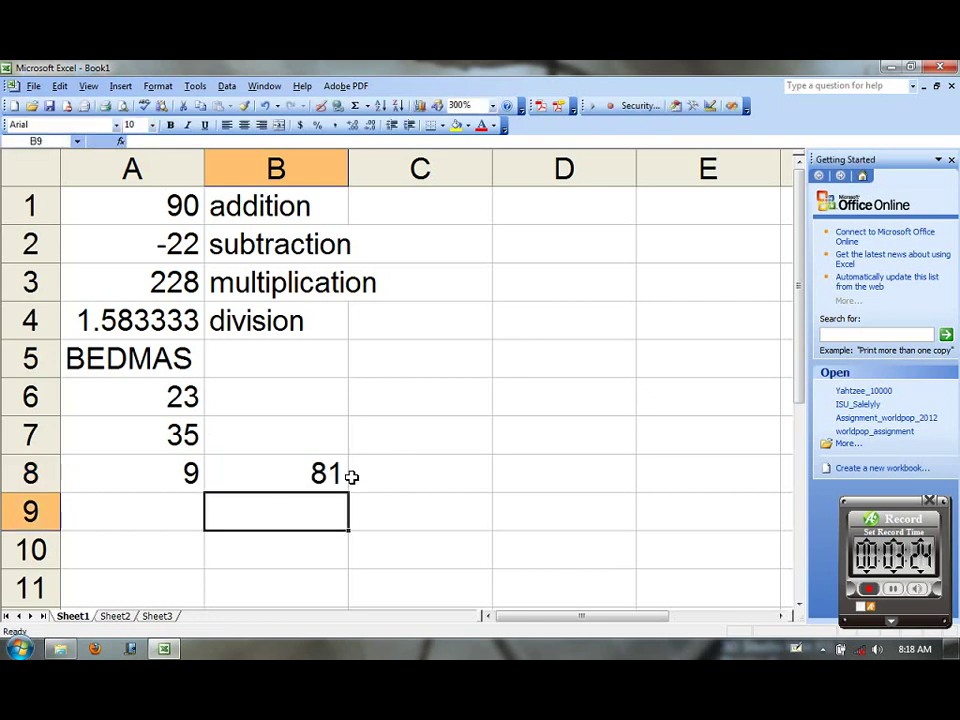
# - Enter the negative exponent expression 3^-3 in cell A9 without a leading equals sign
pyautogui.click(179, 515)
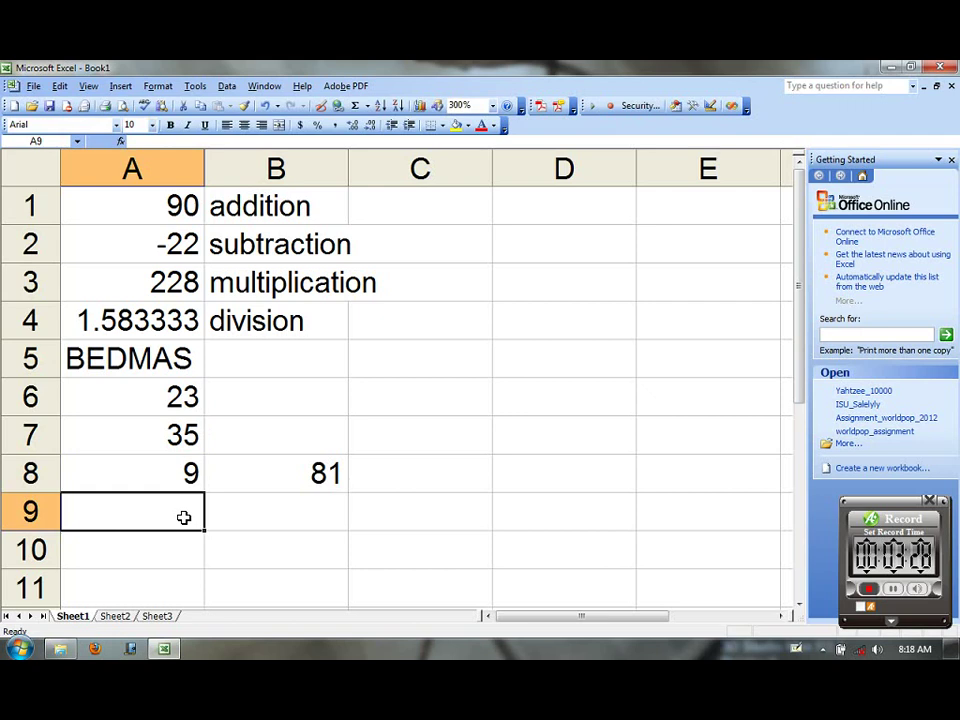
pyautogui.write('3')
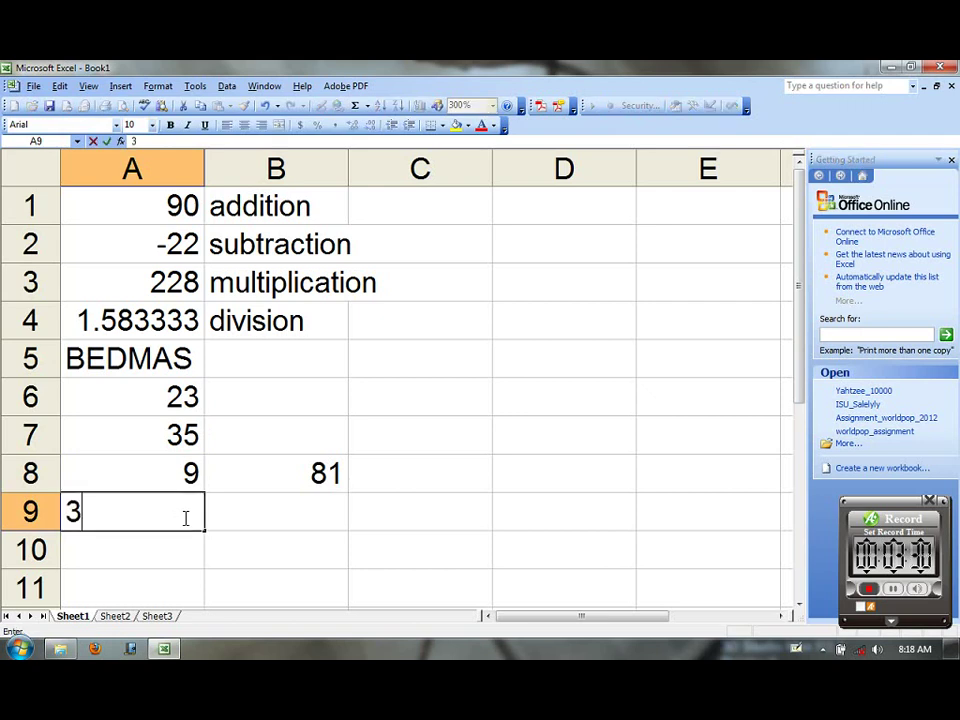
pyautogui.write('^-3')
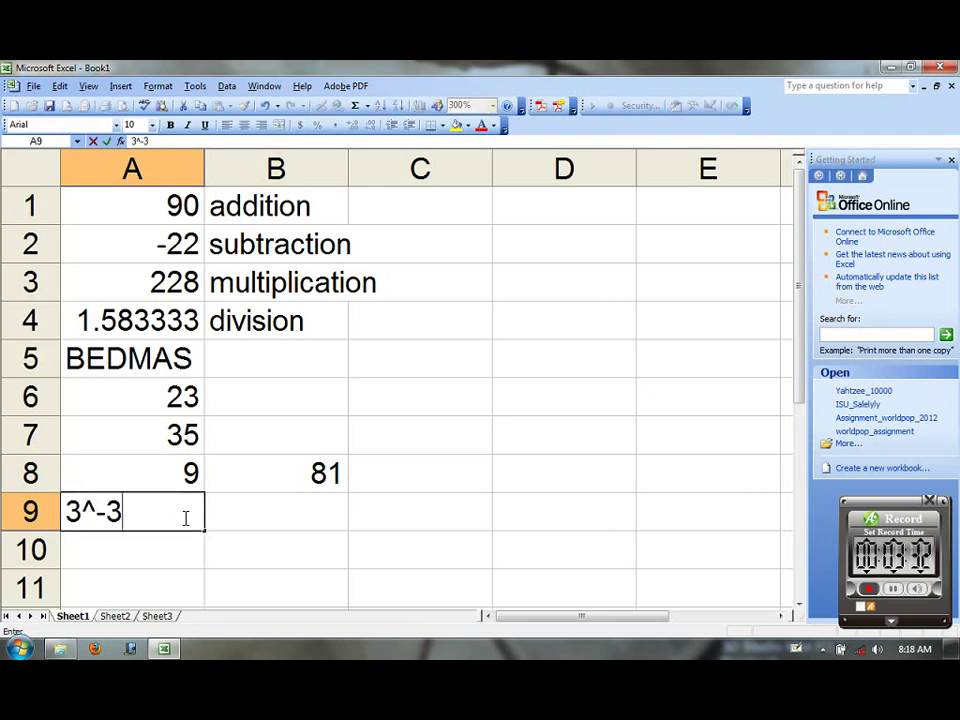
pyautogui.press('Return')
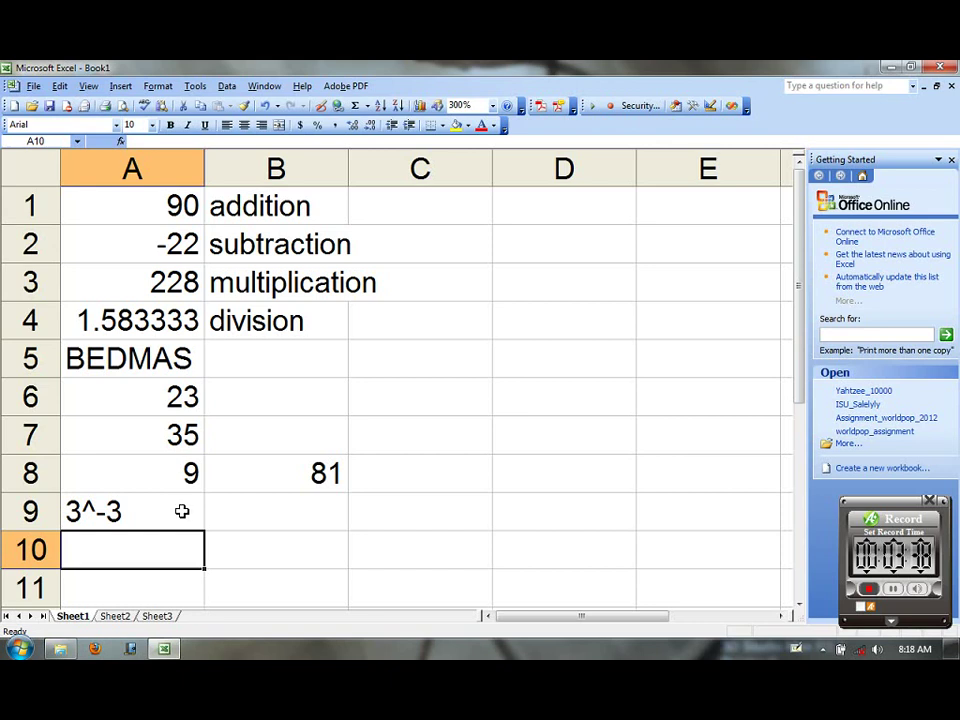
# - Add the missing equals sign in cell A9 so that it contains the formula =3^-3
pyautogui.click(182, 511)
pyautogui.click(171, 540)
pyautogui.click(158, 511)
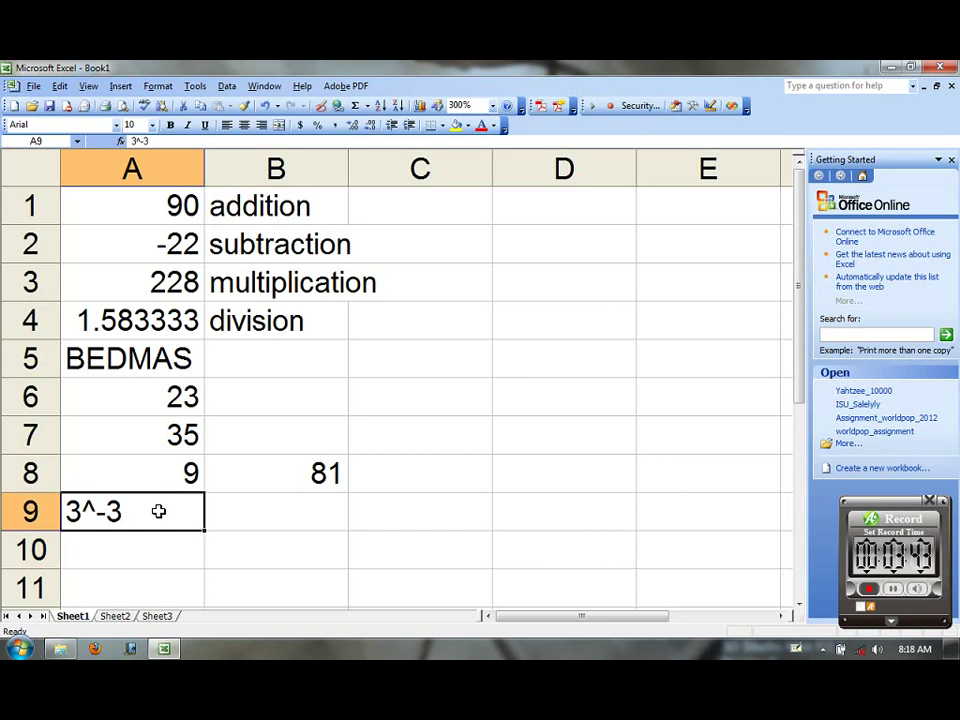
pyautogui.doubleClick(67, 511)
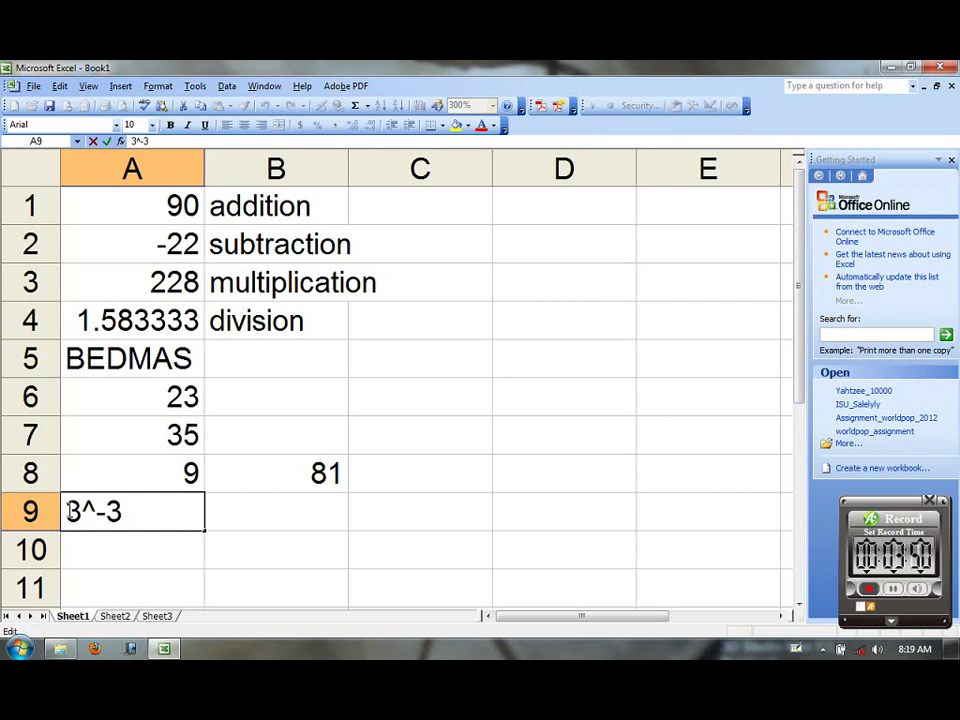
pyautogui.write('=')
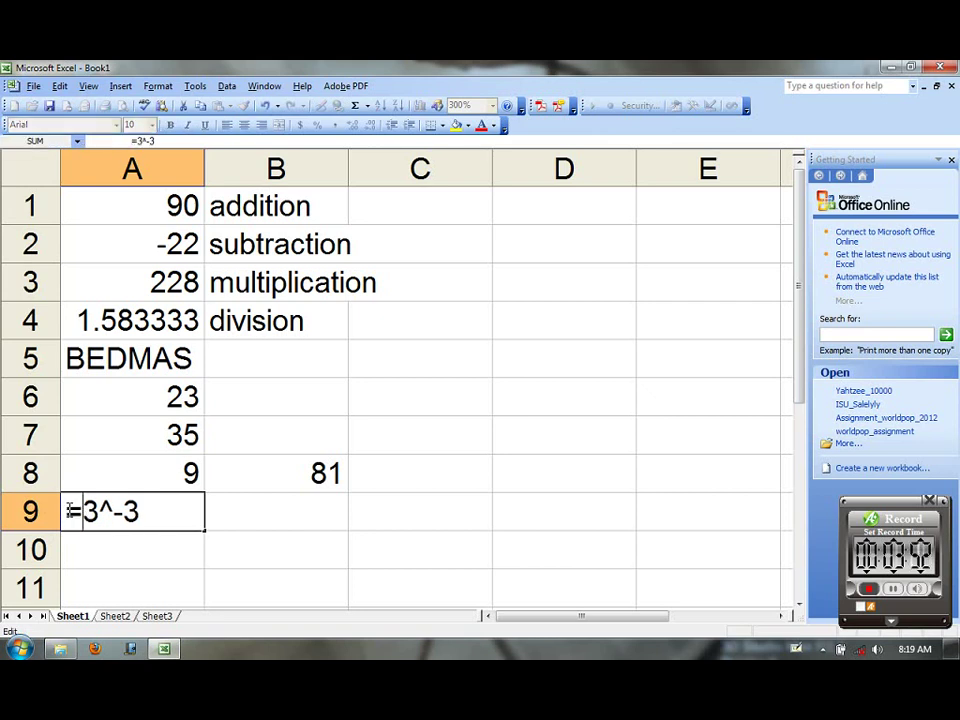
pyautogui.press('Return')
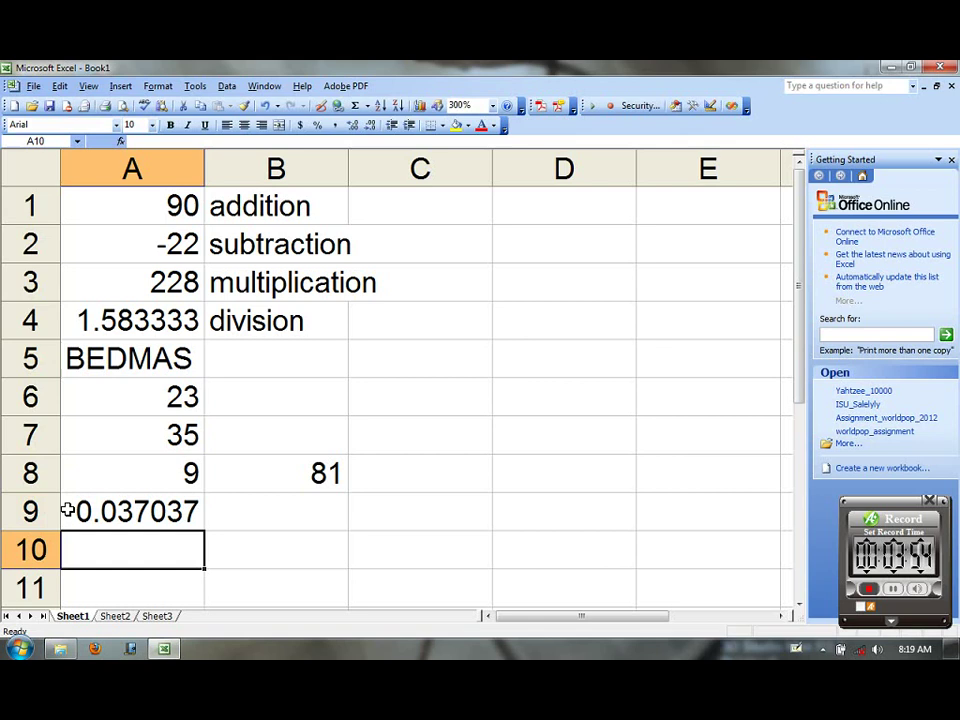
# - Enter the equivalent reciprocal formula =1/3^3 in cell B9, beside the negative exponent formula
pyautogui.click(244, 509)
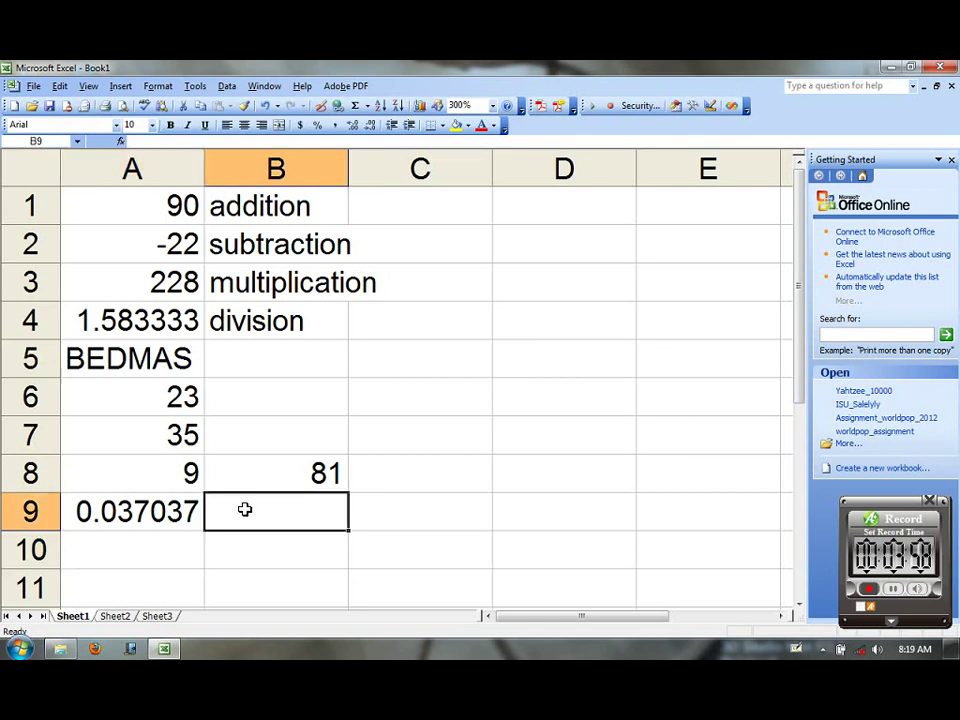
pyautogui.write('=')
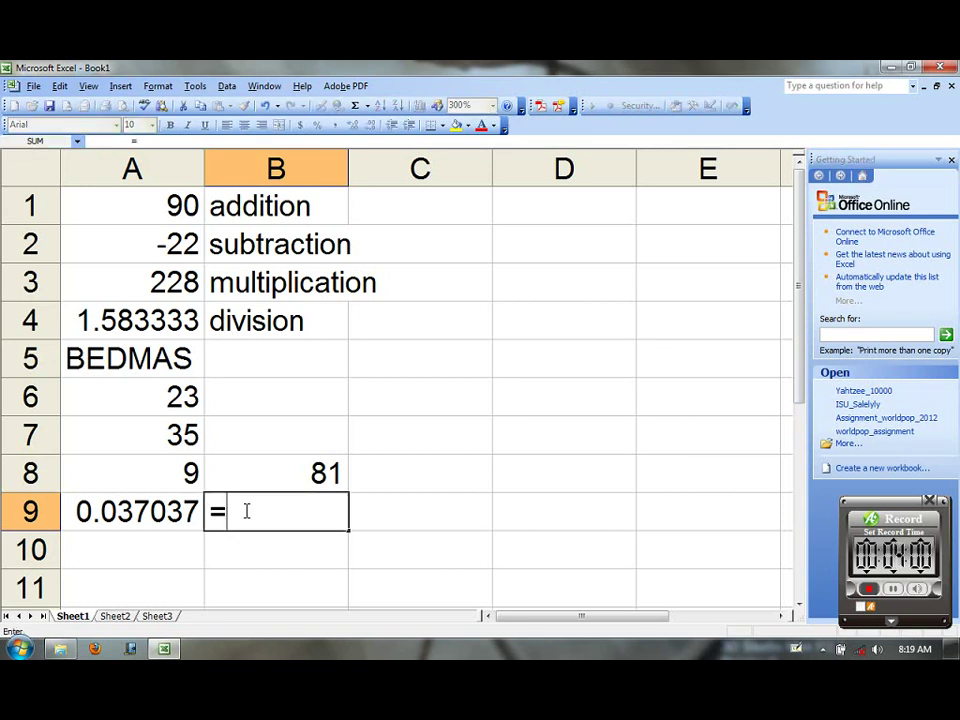
pyautogui.write('1/3^3')
pyautogui.press('Return')
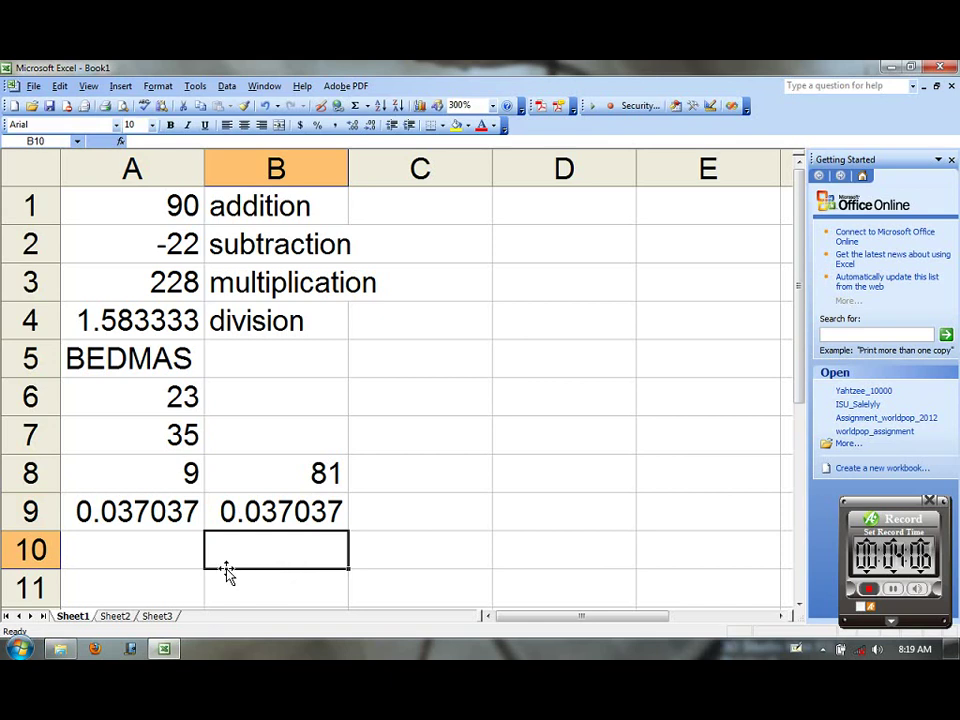
# - Compare the reciprocal formula in cell B9 with the negative exponent formula in cell A9, discarding any accidental change
pyautogui.doubleClick(250, 512)
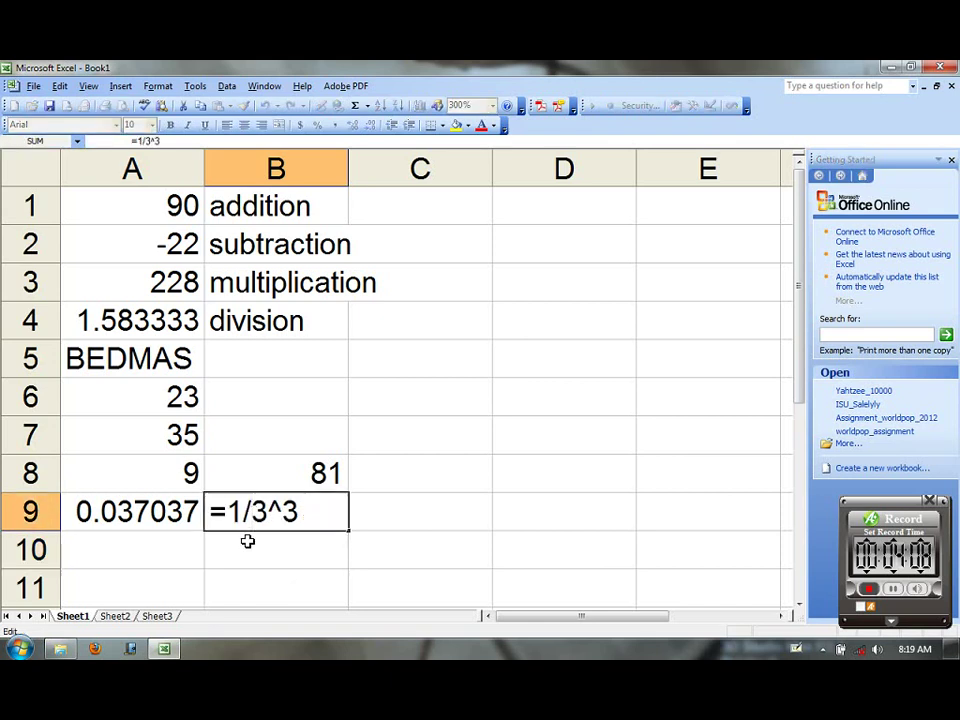
pyautogui.click(155, 512)
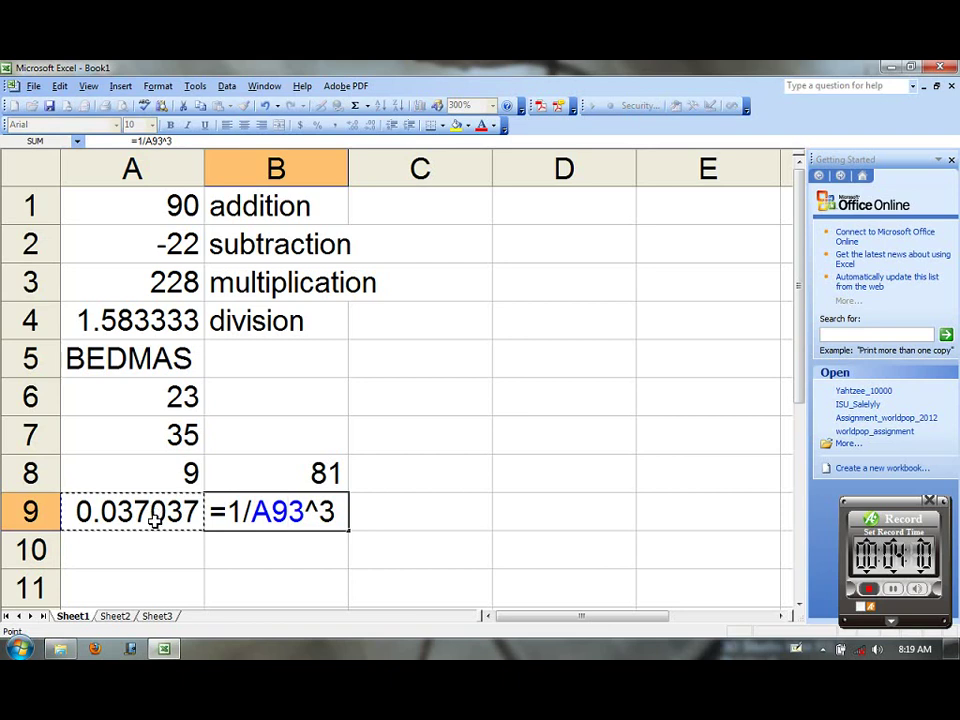
pyautogui.press('Escape')
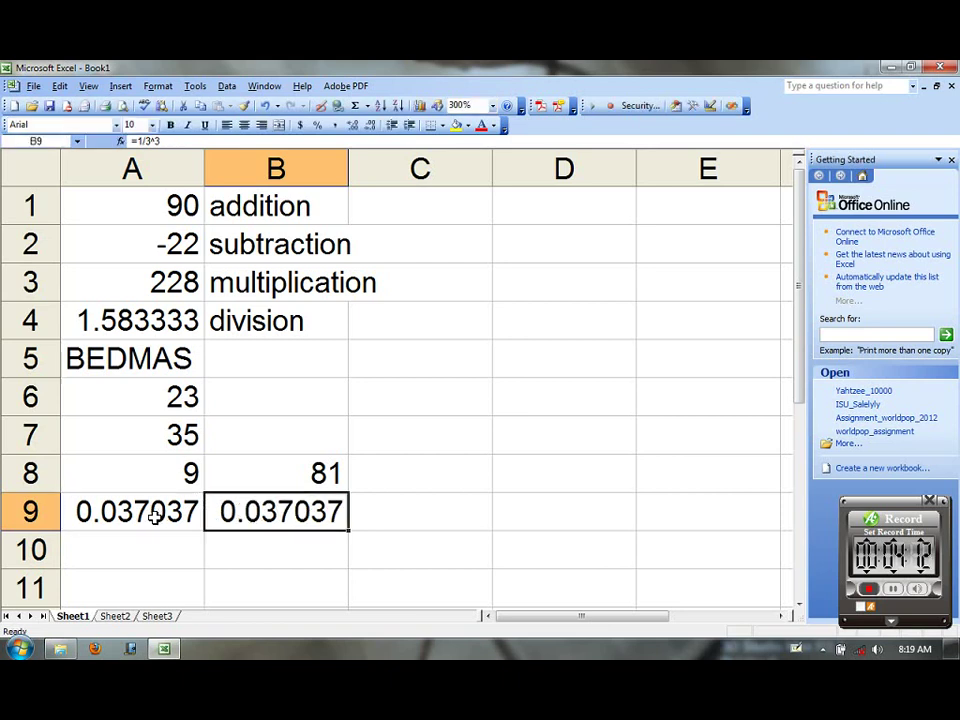
pyautogui.doubleClick(155, 512)
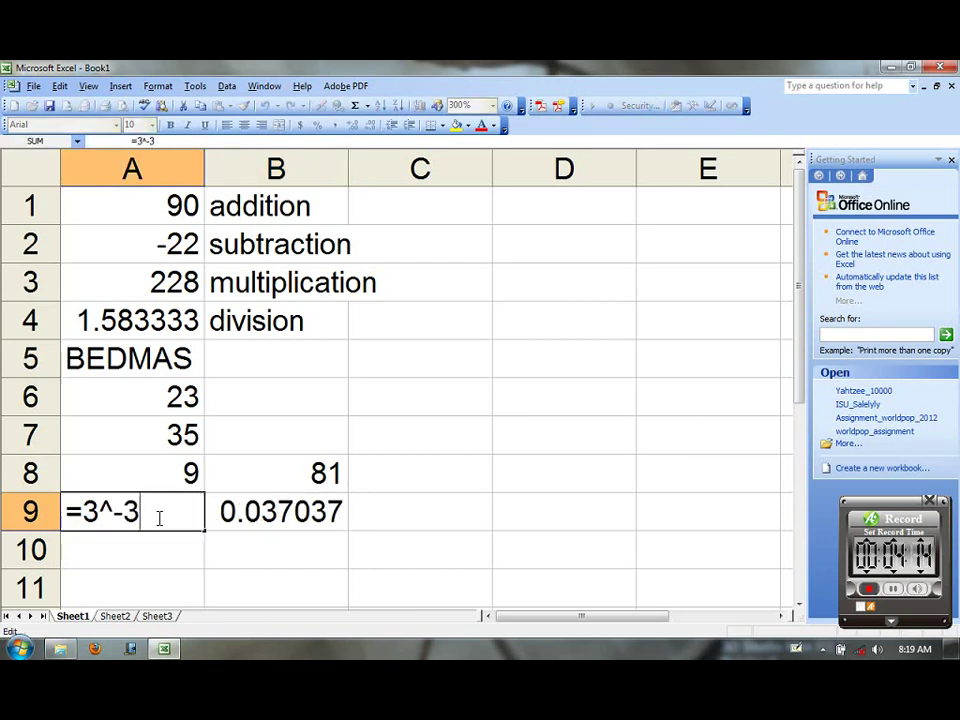
# - Enter the fractional exponent formula =121^(1/2) in cell A10 to calculate a square root
pyautogui.click(159, 551)
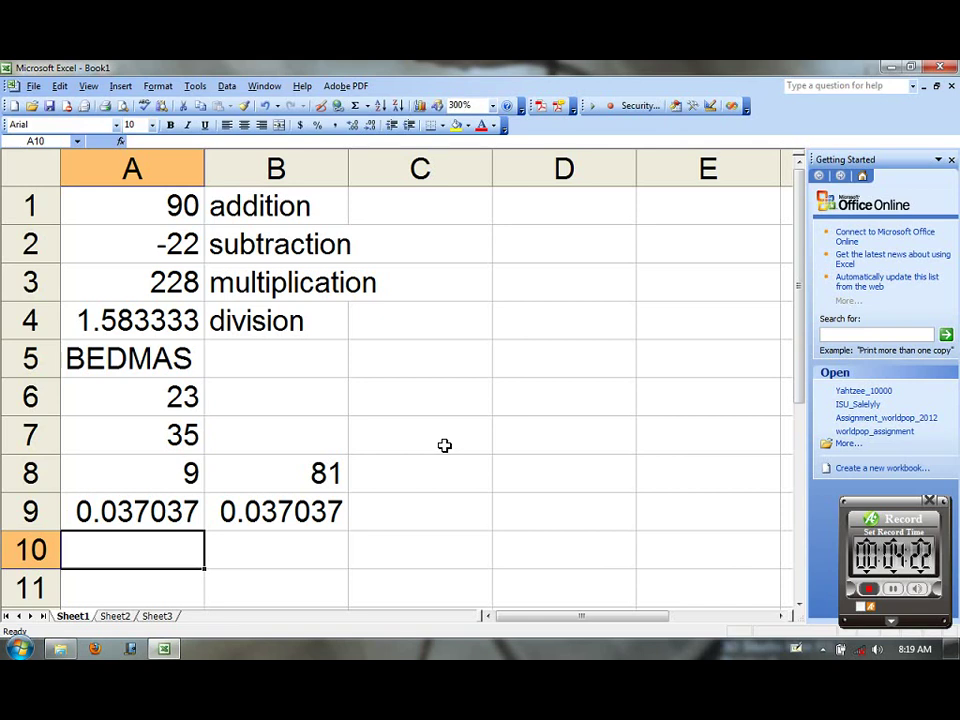
pyautogui.write('=121')
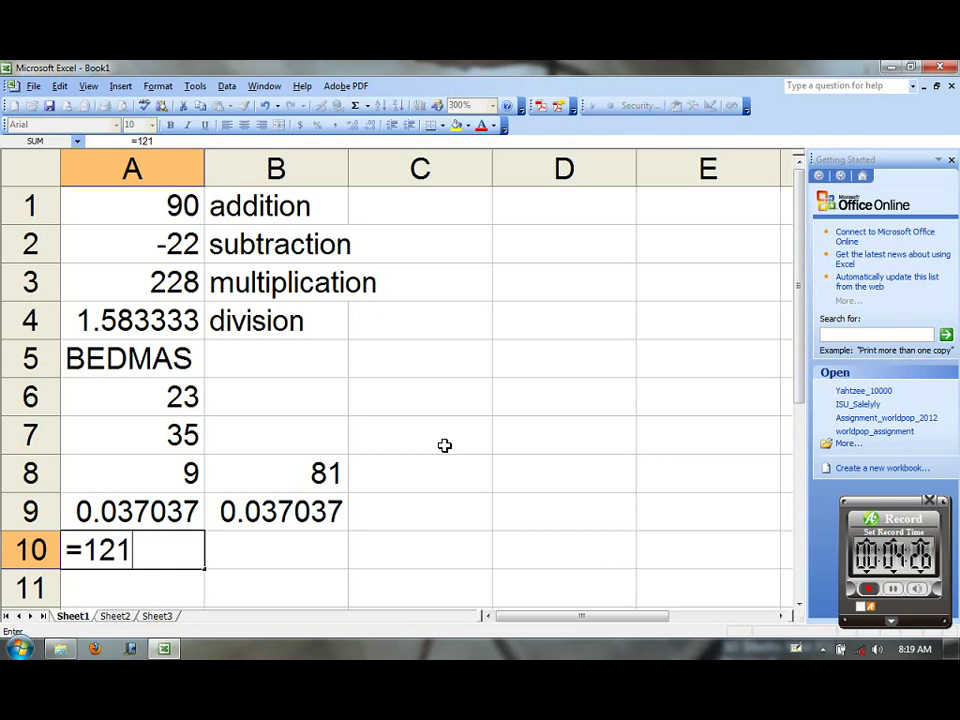
pyautogui.write('^(1/2)')
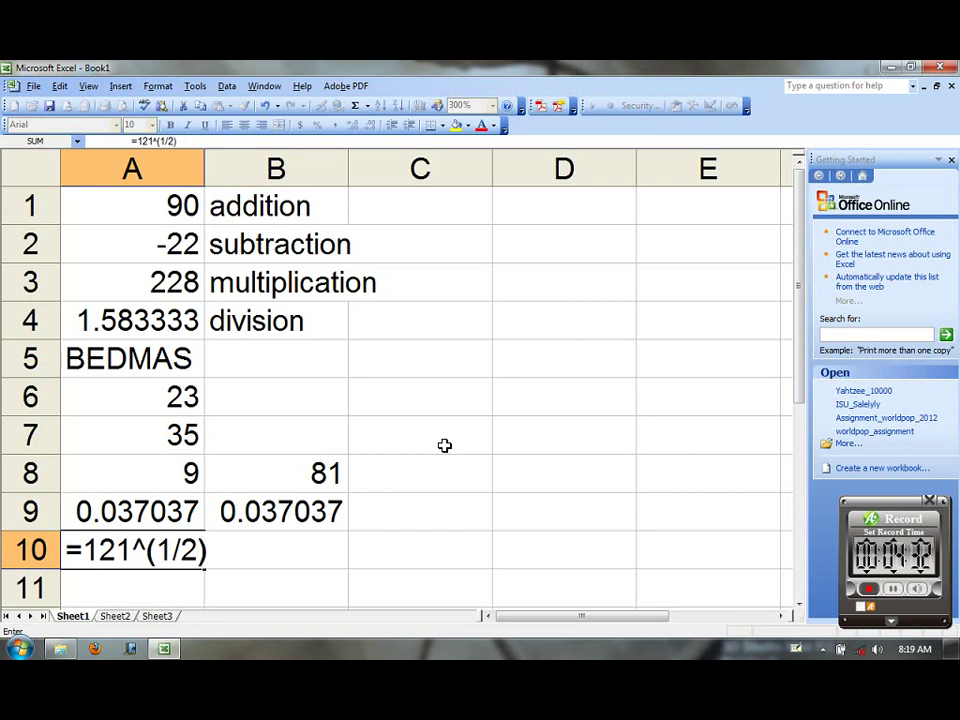
pyautogui.press('Return')
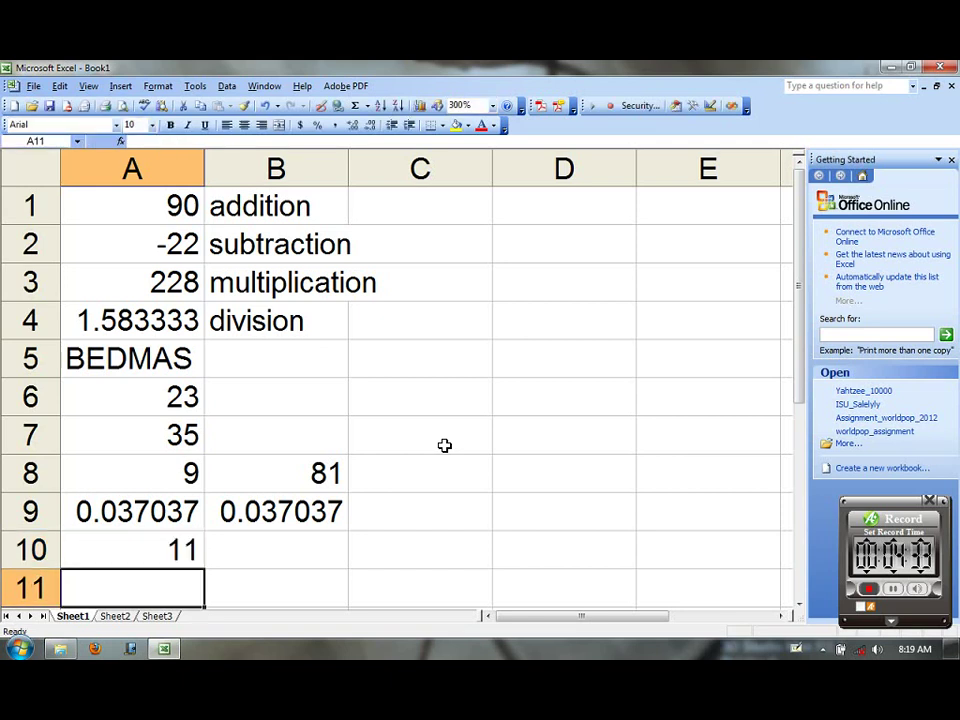
# - Enter the square root function formula =sqrt(121) in cell B10, beside the fractional exponent version
pyautogui.click(325, 543)
pyautogui.write('=')
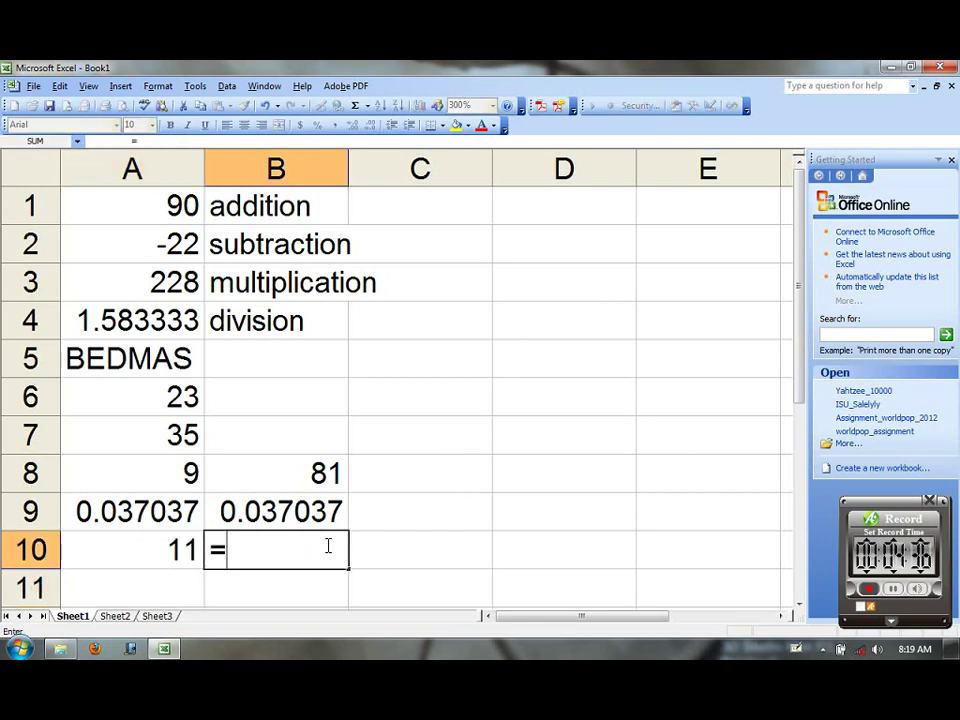
pyautogui.write('sqr')
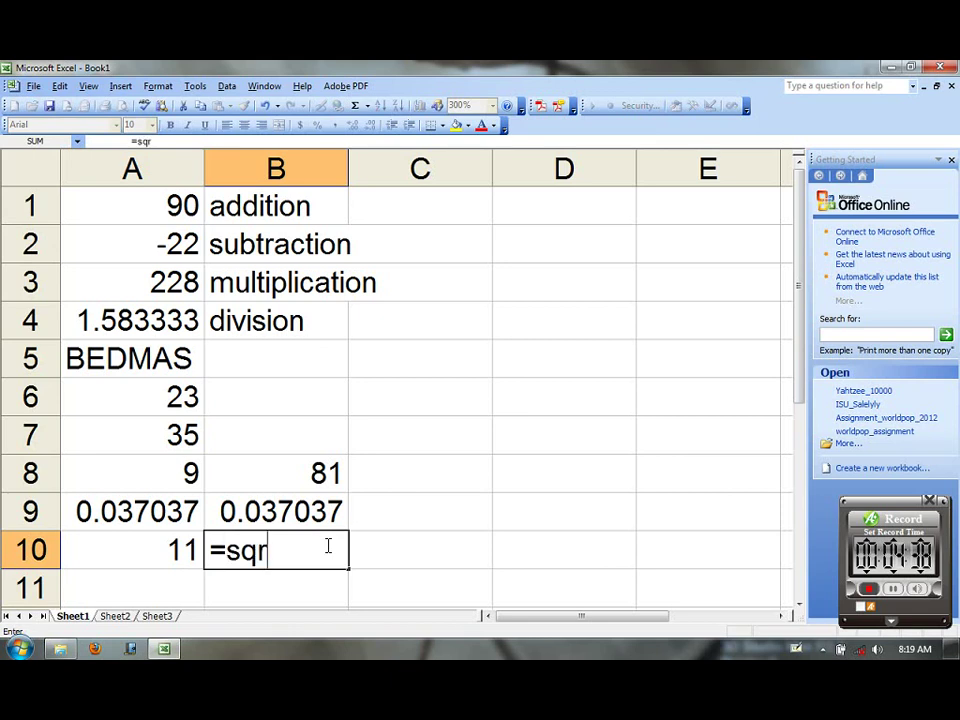
pyautogui.write('t(121)')
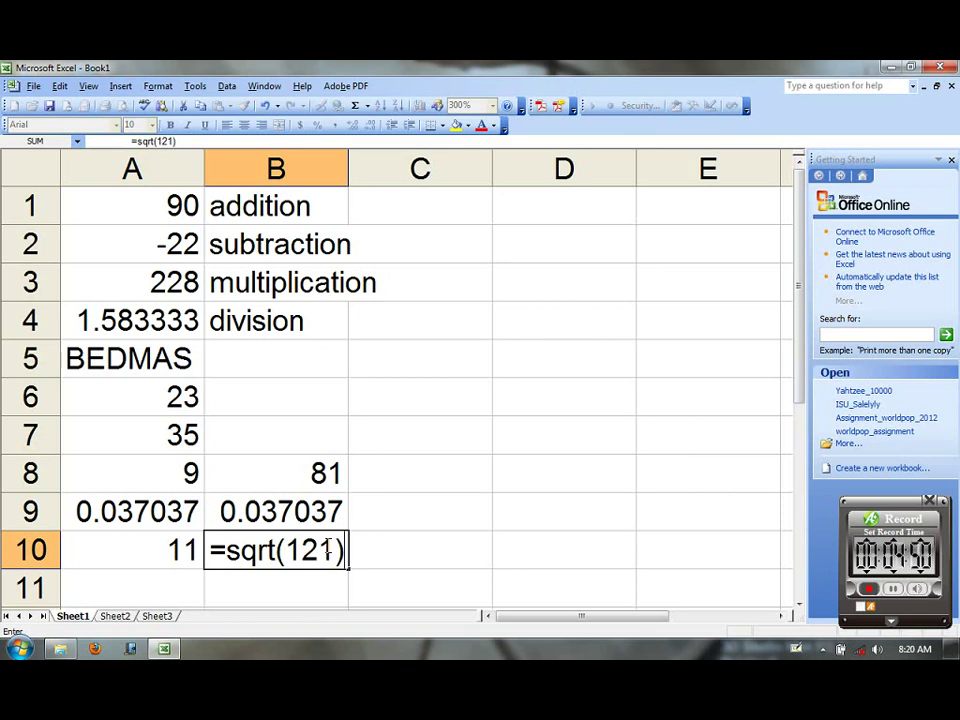
pyautogui.press('Return')
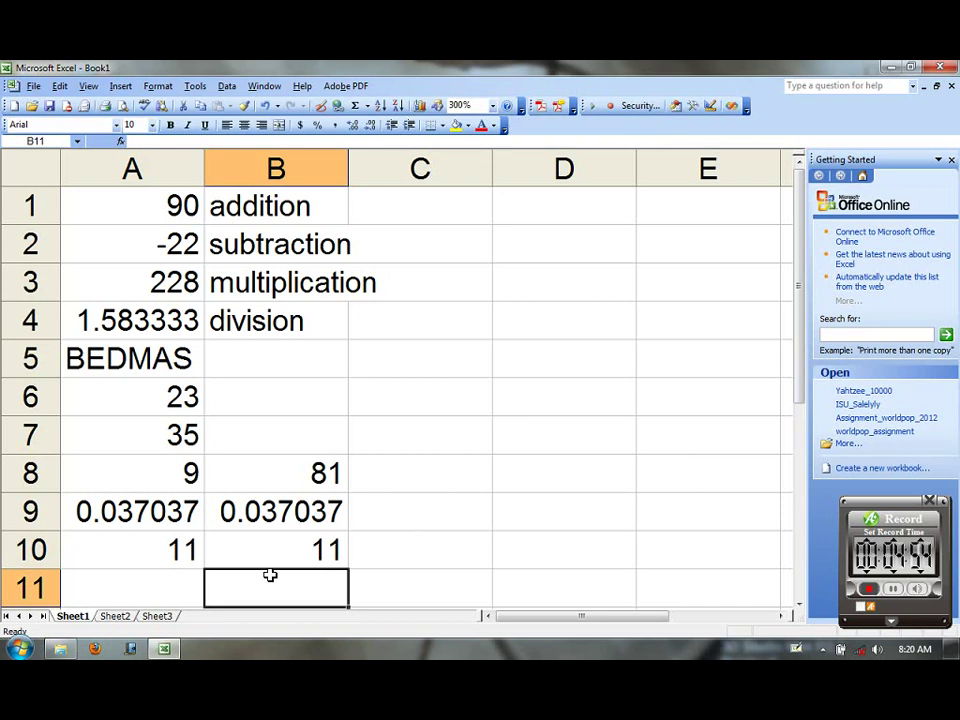
# - Enter the cube root formula =8^(1/3) in cell A11 using a bracketed fractional exponent
pyautogui.click(184, 585)
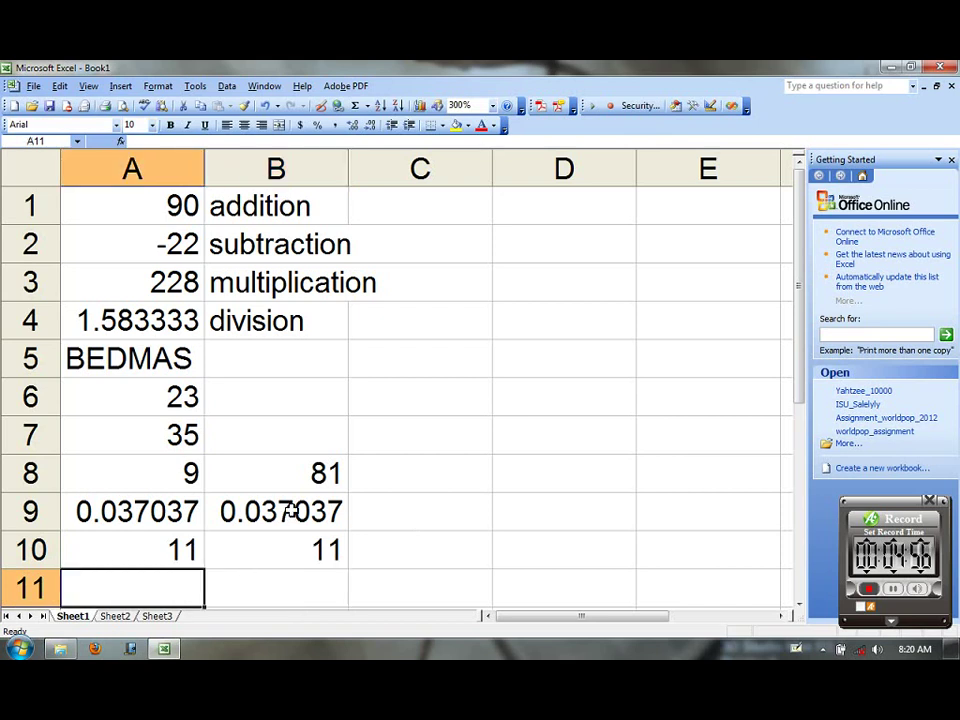
pyautogui.write('=')
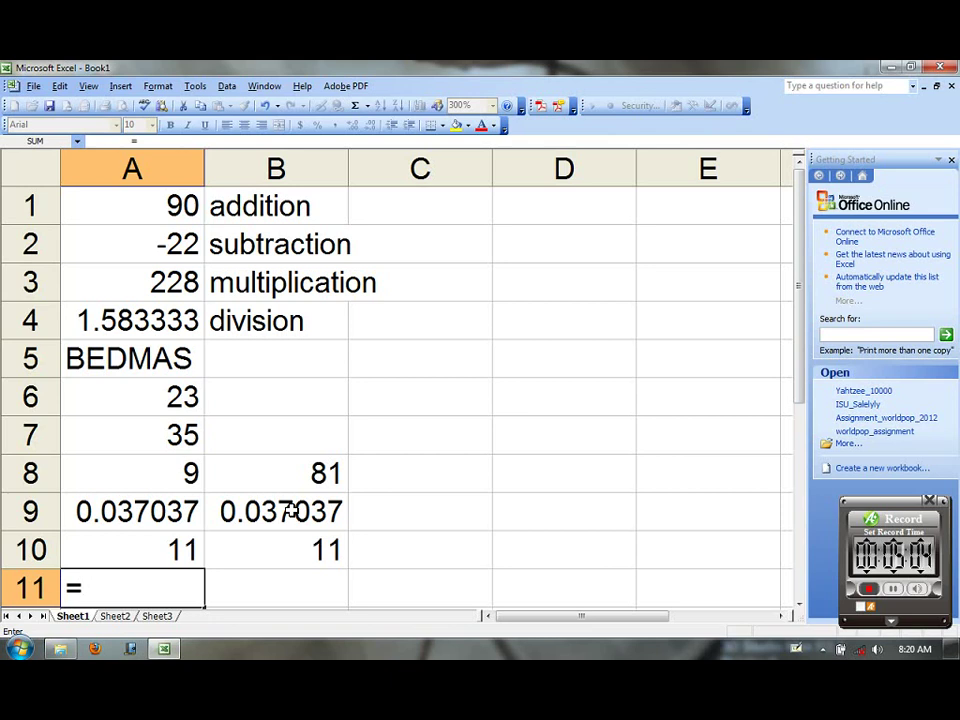
pyautogui.write('8^(1/3')
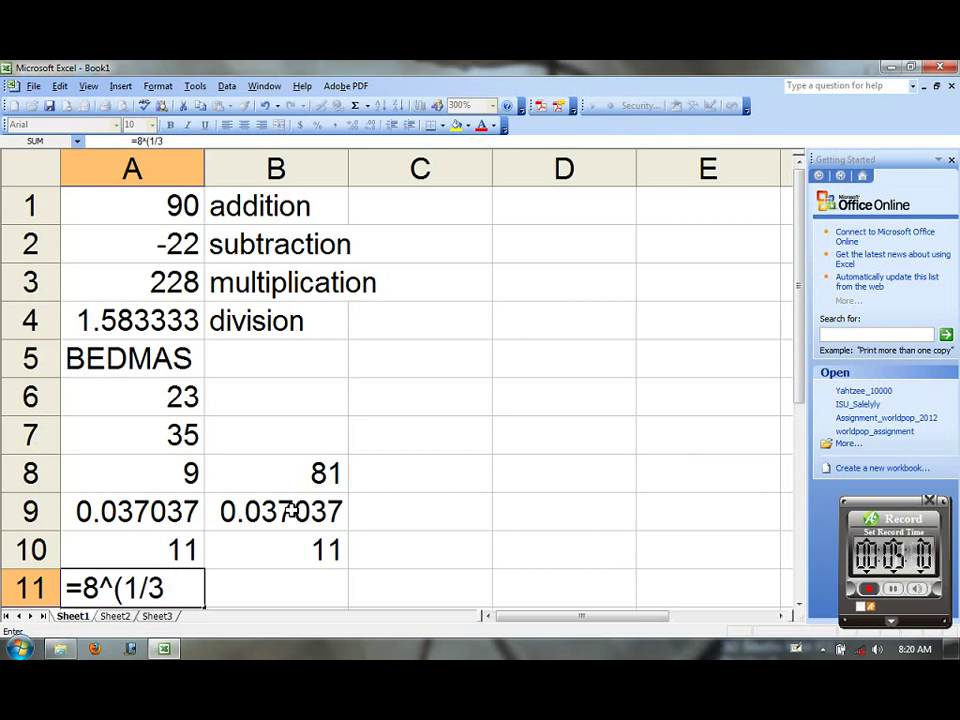
pyautogui.write(')')
pyautogui.press('Tab')
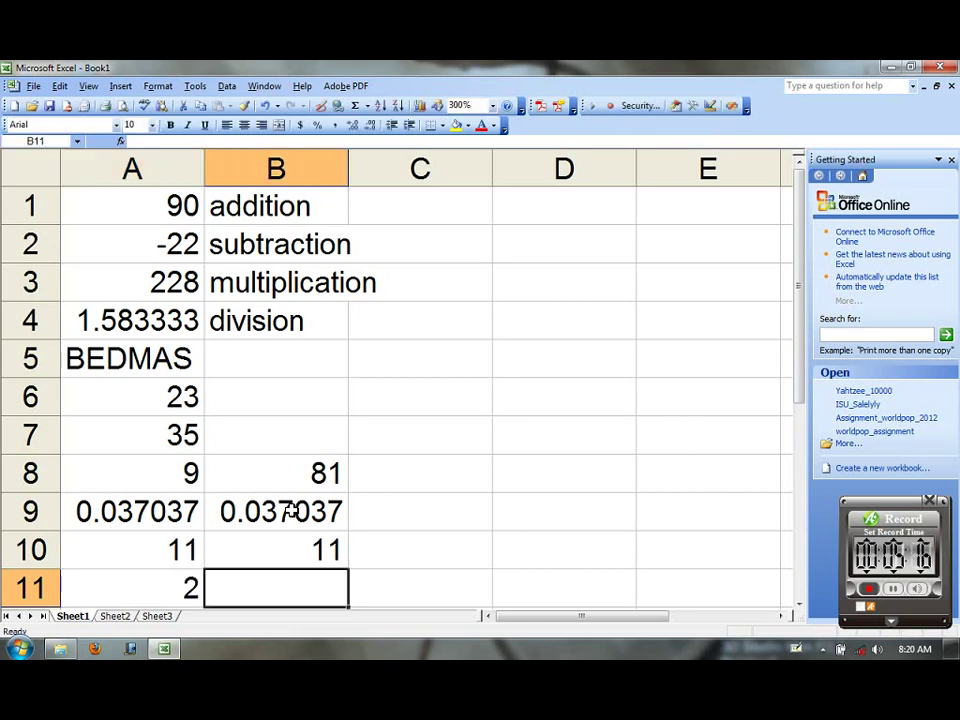